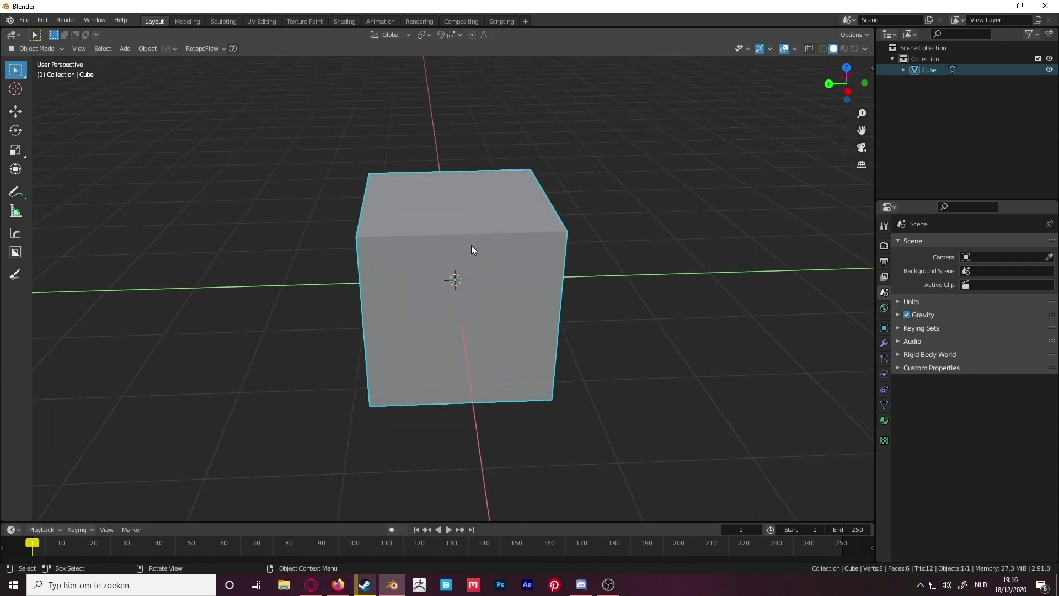
In Edit Mode on the cube, turn on the edge length measurement overlay
{"action": "key", "text": "Tab"}
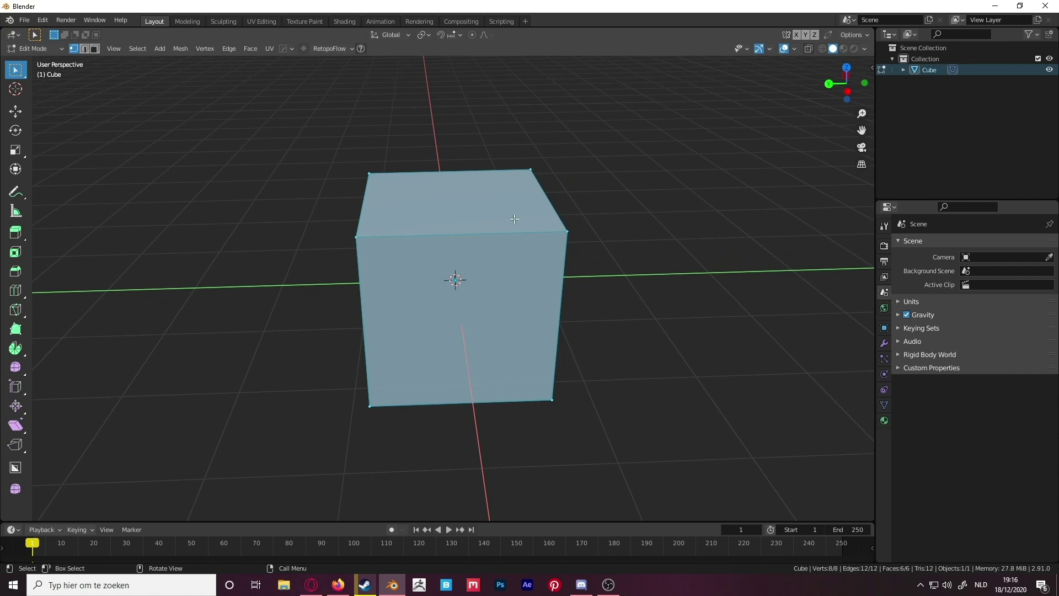
{"action": "key", "text": "Tab"}
{"action": "middle_click_drag", "start_coordinate": [508, 239], "coordinate": [584, 223]}
{"action": "key", "text": "Tab"}
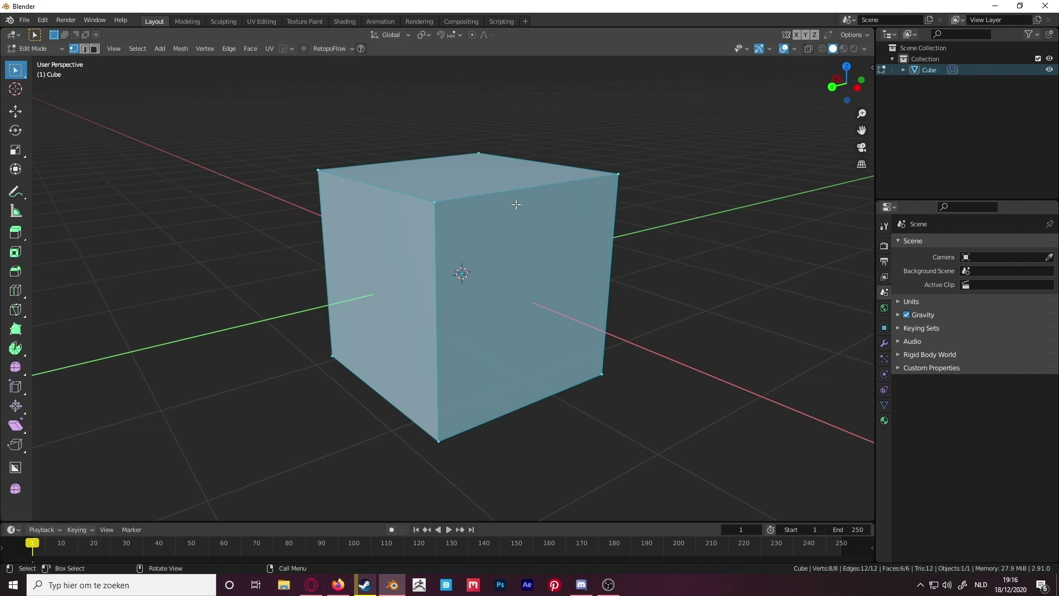
{"action": "left_click", "coordinate": [795, 48]}
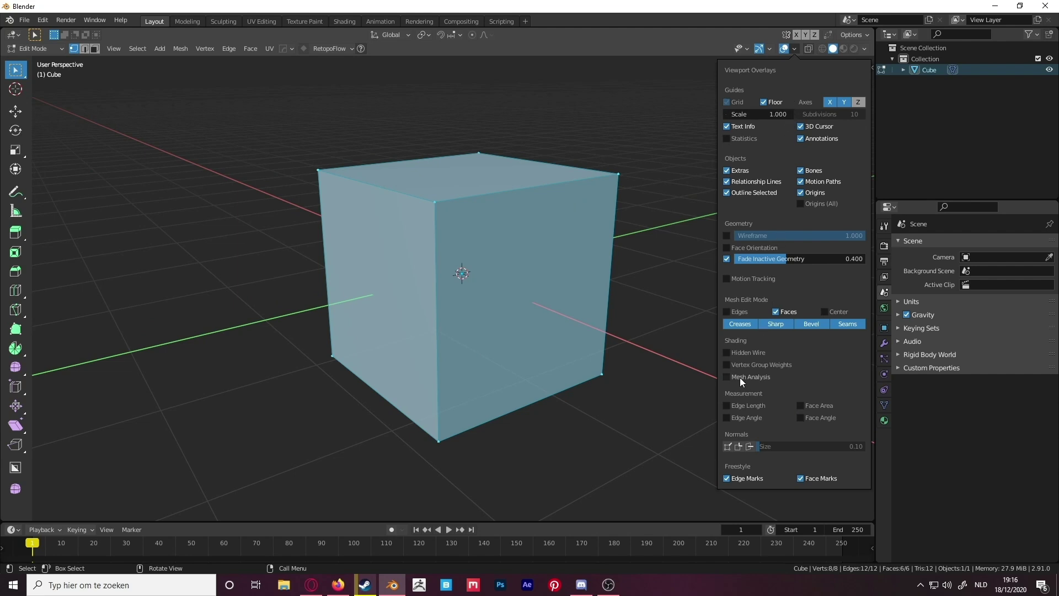
{"action": "left_click", "coordinate": [727, 404]}
{"action": "scroll", "coordinate": [574, 254], "scroll_direction": "up", "scroll_amount": 2}
{"action": "middle_click_drag", "start_coordinate": [630, 246], "coordinate": [538, 267]}
{"action": "scroll", "coordinate": [538, 268], "scroll_direction": "up", "scroll_amount": 1}
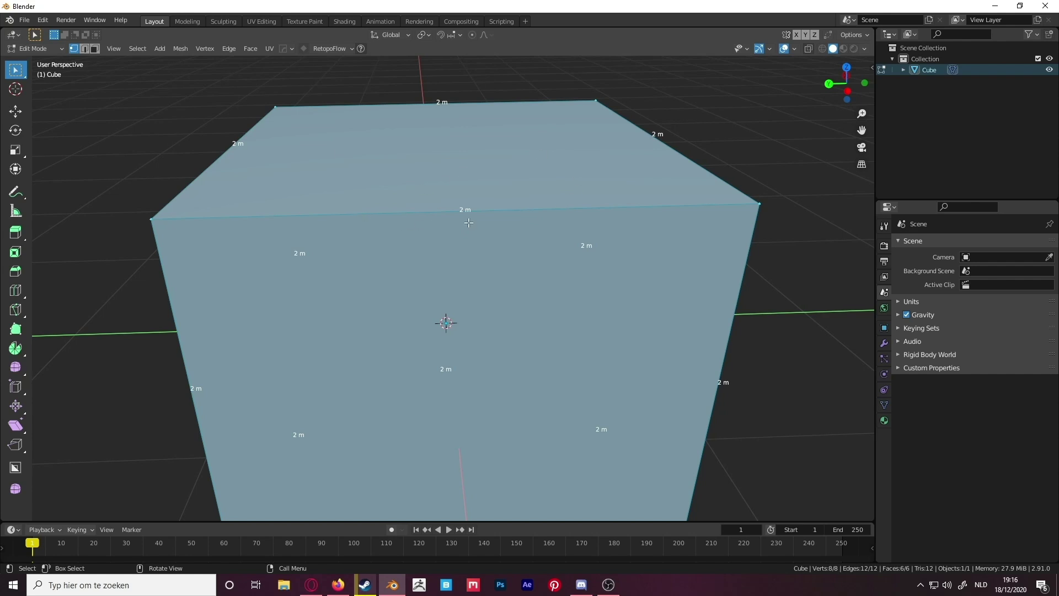
Select the two corner vertices of the cube's front top edge to read that edge's length
{"action": "scroll", "coordinate": [322, 220], "scroll_direction": "down", "scroll_amount": 2}
{"action": "left_click", "coordinate": [225, 235]}
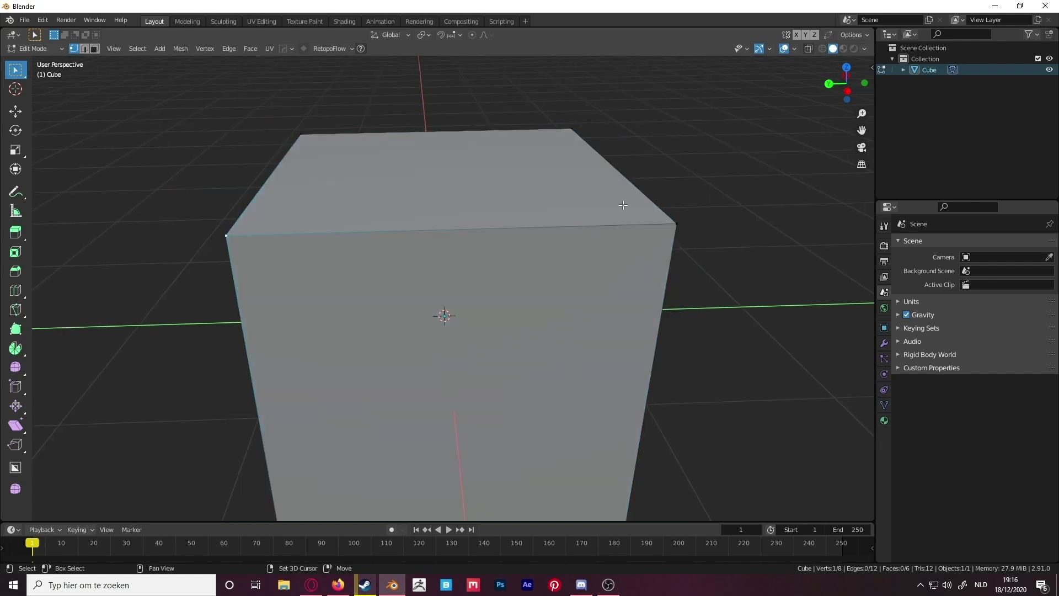
{"action": "left_click", "coordinate": [676, 223], "text": "shift"}
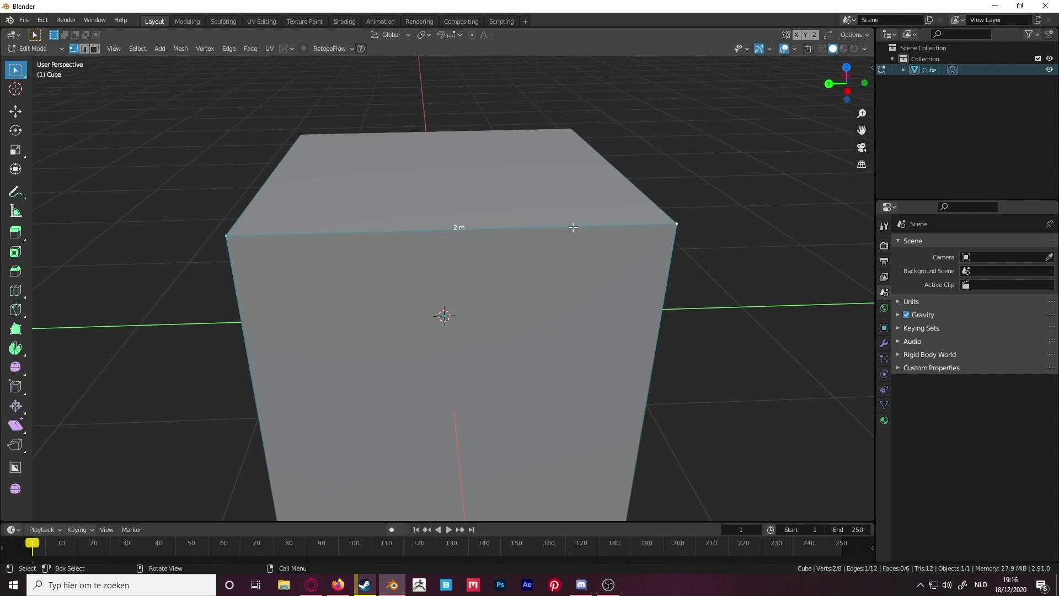
{"action": "scroll", "coordinate": [572, 227], "scroll_direction": "down", "scroll_amount": 4}
Turn on the edge angle overlay in Edit Mode and select the whole cube mesh
{"action": "key", "text": "Tab"}
{"action": "middle_click_drag", "start_coordinate": [505, 254], "coordinate": [571, 220]}
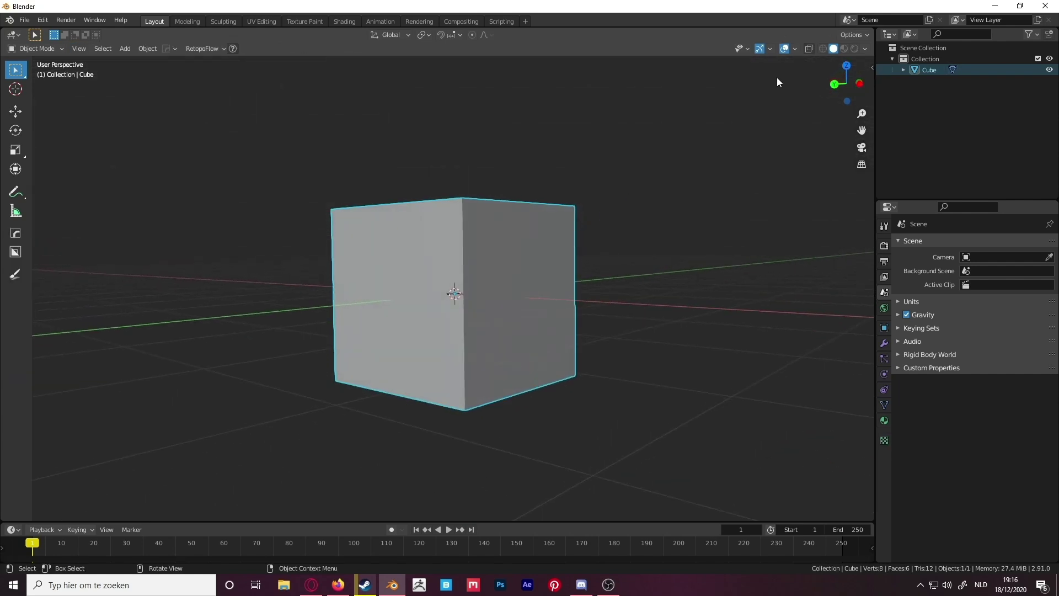
{"action": "left_click", "coordinate": [794, 48]}
{"action": "key", "text": "Tab"}
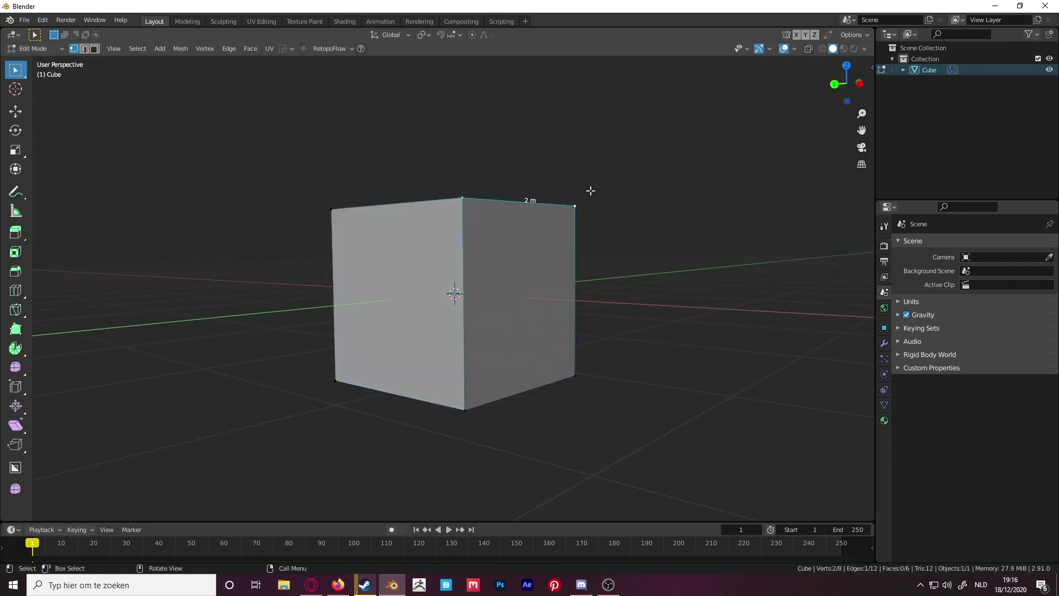
{"action": "left_click", "coordinate": [795, 48]}
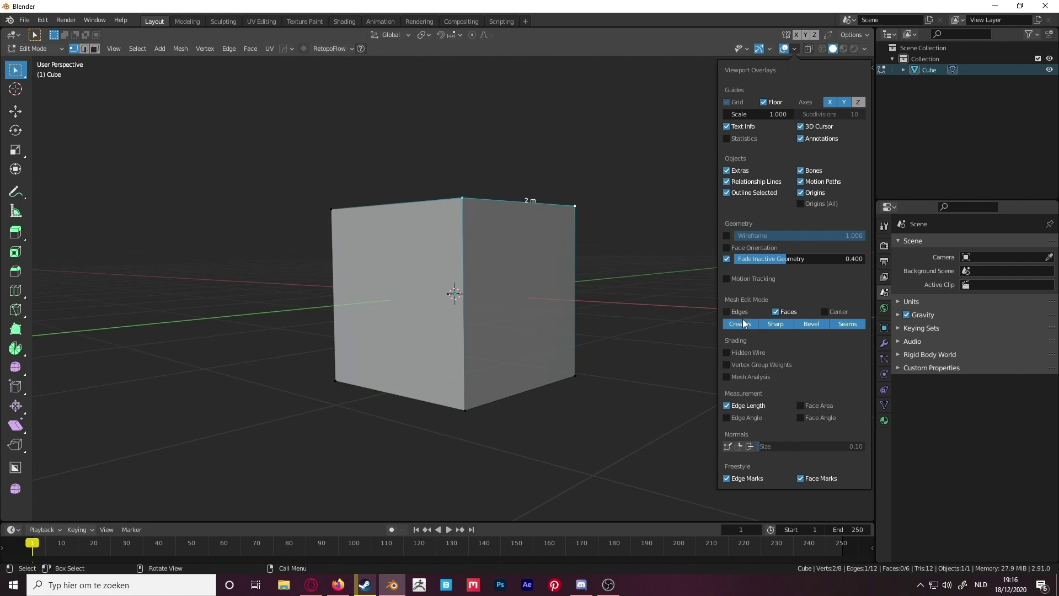
{"action": "left_click", "coordinate": [726, 417]}
{"action": "middle_click_drag", "start_coordinate": [574, 259], "coordinate": [368, 223]}
{"action": "key", "text": "a"}
{"action": "middle_click_drag", "start_coordinate": [552, 257], "coordinate": [480, 285]}
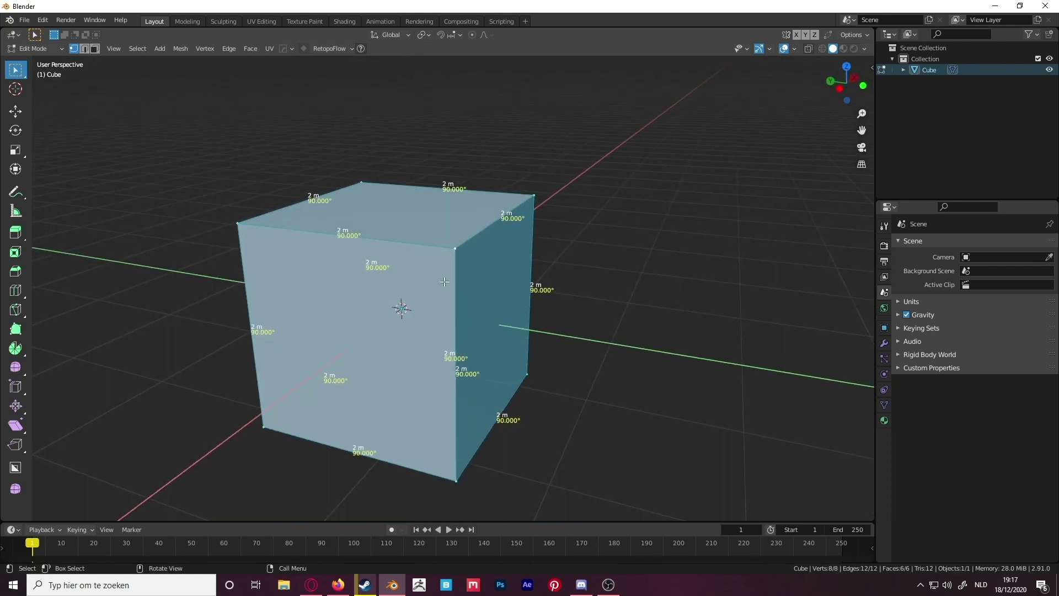
Try to move one top corner vertex of the cube down about 0.56 m along the global Z axis
{"action": "left_click", "coordinate": [460, 249]}
{"action": "middle_click_drag", "start_coordinate": [468, 248], "coordinate": [506, 239]}
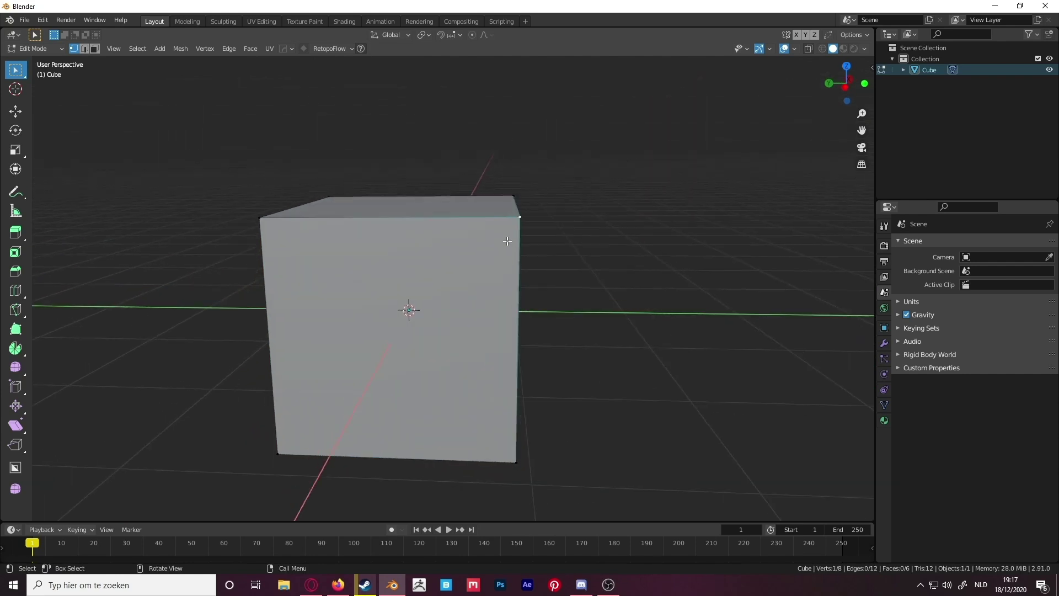
{"action": "key", "text": "g"}
{"action": "key", "text": "z"}
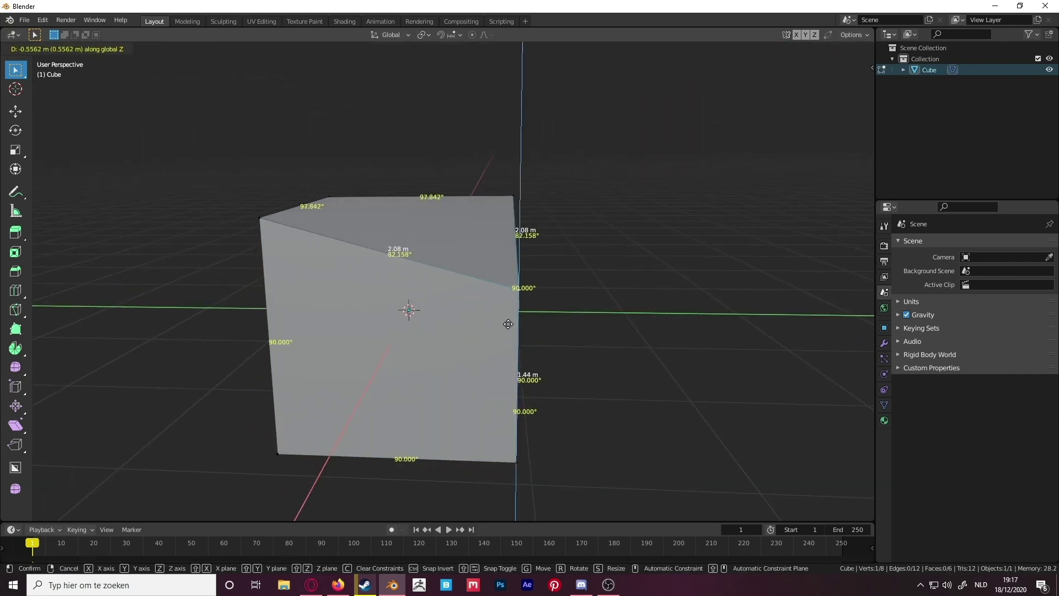
{"action": "right_click", "coordinate": [480, 320]}
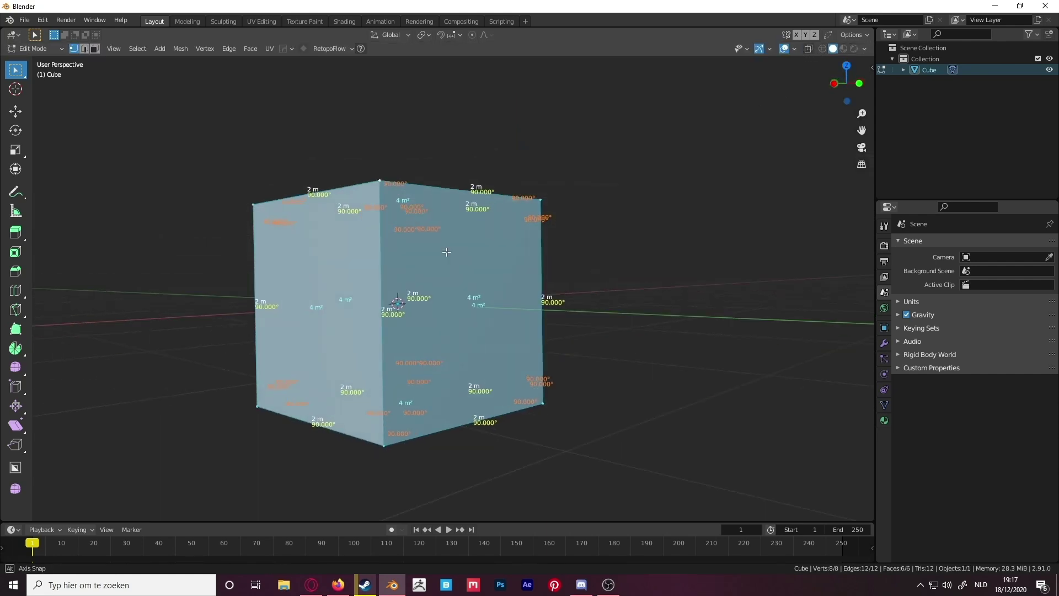
Show face area and face angle measurements on the fully selected cube and examine them from several sides
{"action": "middle_click_drag", "start_coordinate": [446, 250], "coordinate": [498, 267]}
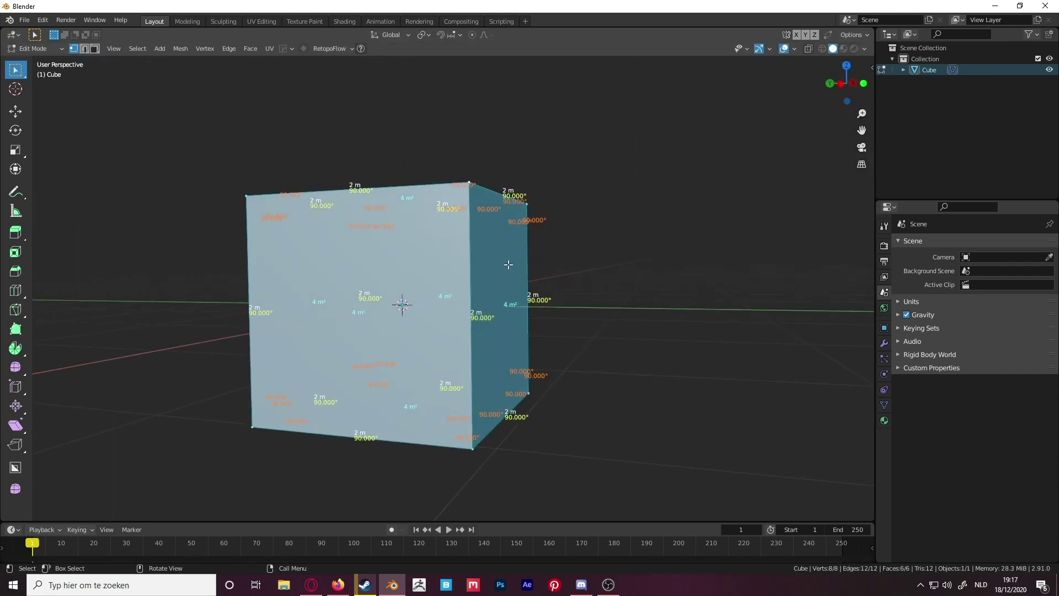
{"action": "middle_click_drag", "start_coordinate": [398, 324], "coordinate": [417, 354]}
{"action": "middle_click_drag", "start_coordinate": [406, 402], "coordinate": [396, 325], "text": "shift"}
{"action": "scroll", "coordinate": [448, 383], "scroll_direction": "up", "scroll_amount": 2}
{"action": "scroll", "coordinate": [396, 324], "scroll_direction": "down", "scroll_amount": 2}
{"action": "middle_click_drag", "start_coordinate": [518, 276], "coordinate": [564, 291]}
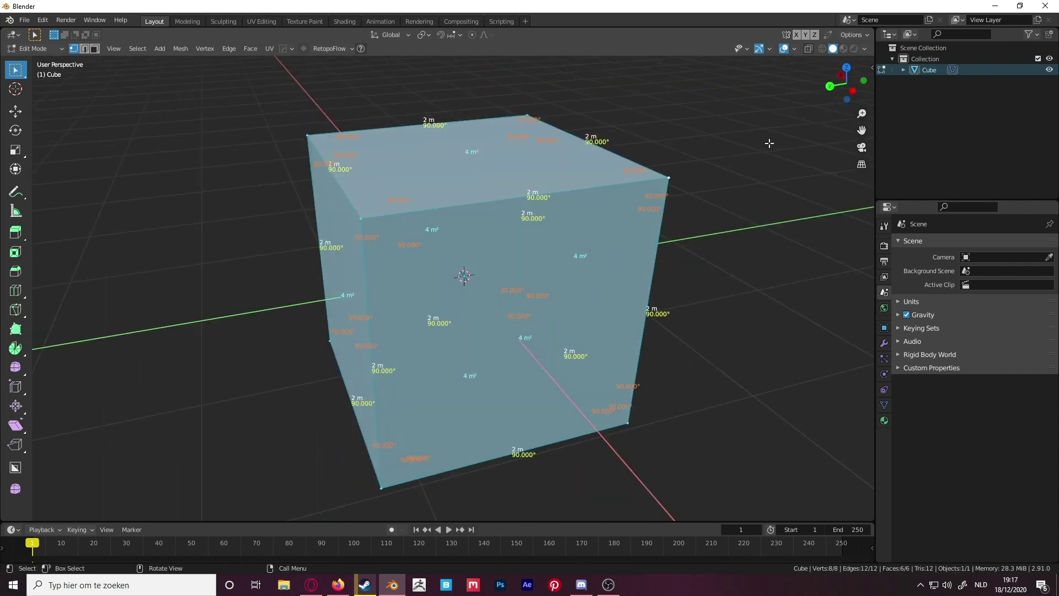
Turn off the face area and face angle overlays
{"action": "left_click", "coordinate": [793, 48]}
{"action": "left_click", "coordinate": [797, 406]}
{"action": "left_click", "coordinate": [798, 418]}
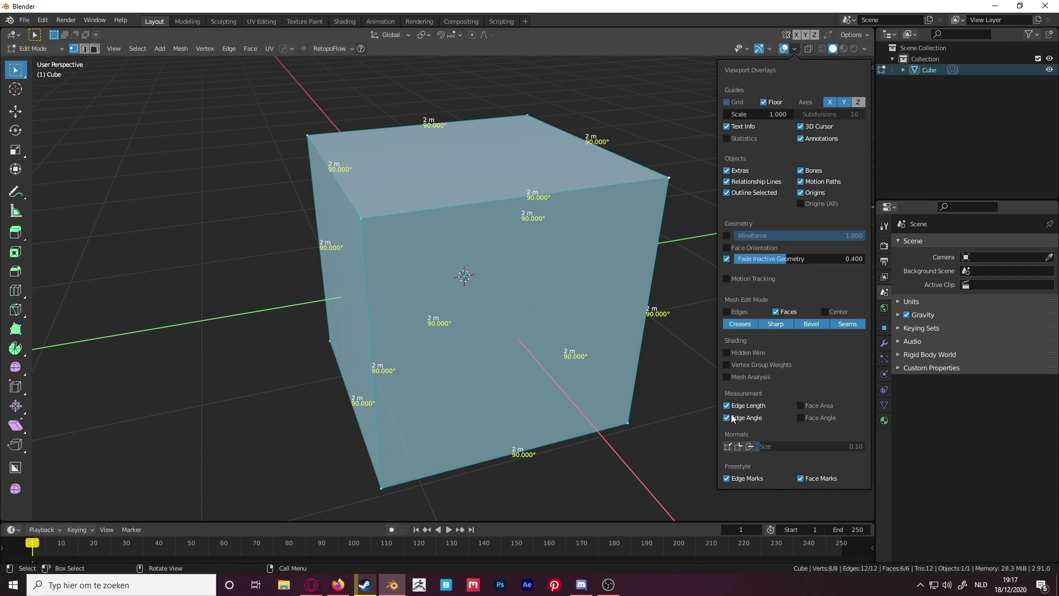
Examine the cube's edge length and edge angle labels from different sides and distances
{"action": "middle_click_drag", "start_coordinate": [579, 279], "coordinate": [509, 324]}
{"action": "scroll", "coordinate": [506, 324], "scroll_direction": "down", "scroll_amount": 2}
{"action": "scroll", "coordinate": [506, 324], "scroll_direction": "up", "scroll_amount": 1}
{"action": "scroll", "coordinate": [513, 272], "scroll_direction": "down", "scroll_amount": 3}
{"action": "scroll", "coordinate": [524, 305], "scroll_direction": "up", "scroll_amount": 3}
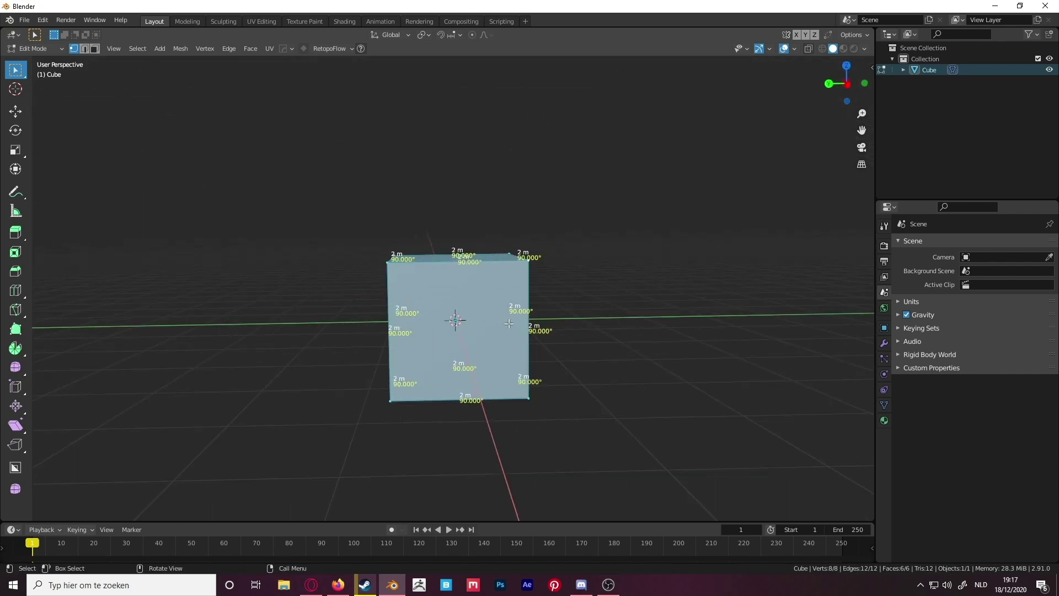
{"action": "scroll", "coordinate": [529, 345], "scroll_direction": "up", "scroll_amount": 5}
{"action": "scroll", "coordinate": [433, 273], "scroll_direction": "down", "scroll_amount": 3}
{"action": "middle_click_drag", "start_coordinate": [433, 273], "coordinate": [413, 278]}
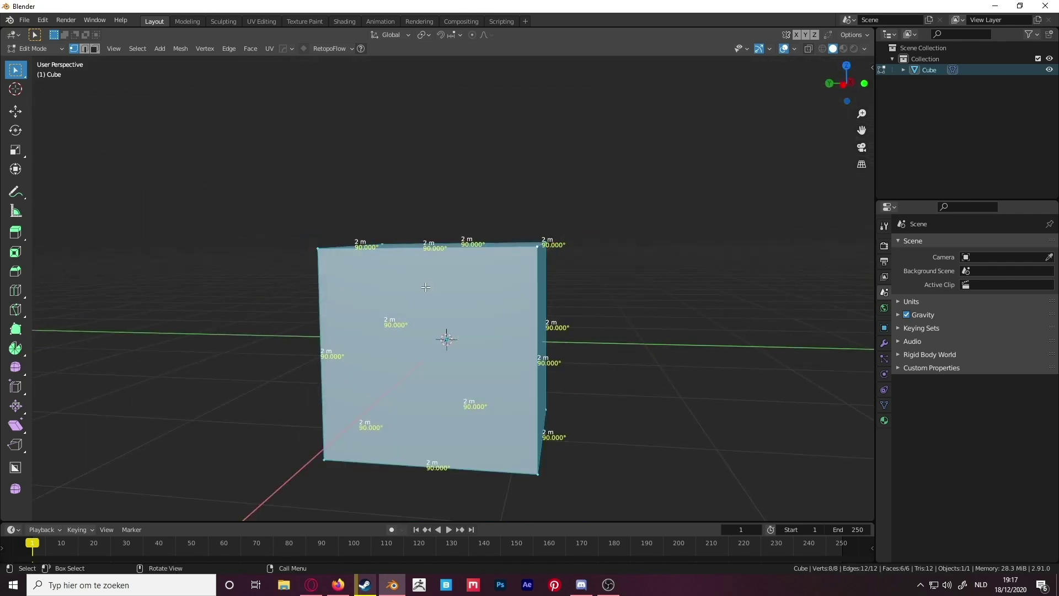
{"action": "middle_click_drag", "start_coordinate": [365, 316], "coordinate": [520, 318]}
{"action": "scroll", "coordinate": [520, 318], "scroll_direction": "up", "scroll_amount": 3}
Try to scale the selected cube mesh slightly along the global Z axis
{"action": "key", "text": "s"}
{"action": "key", "text": "z"}
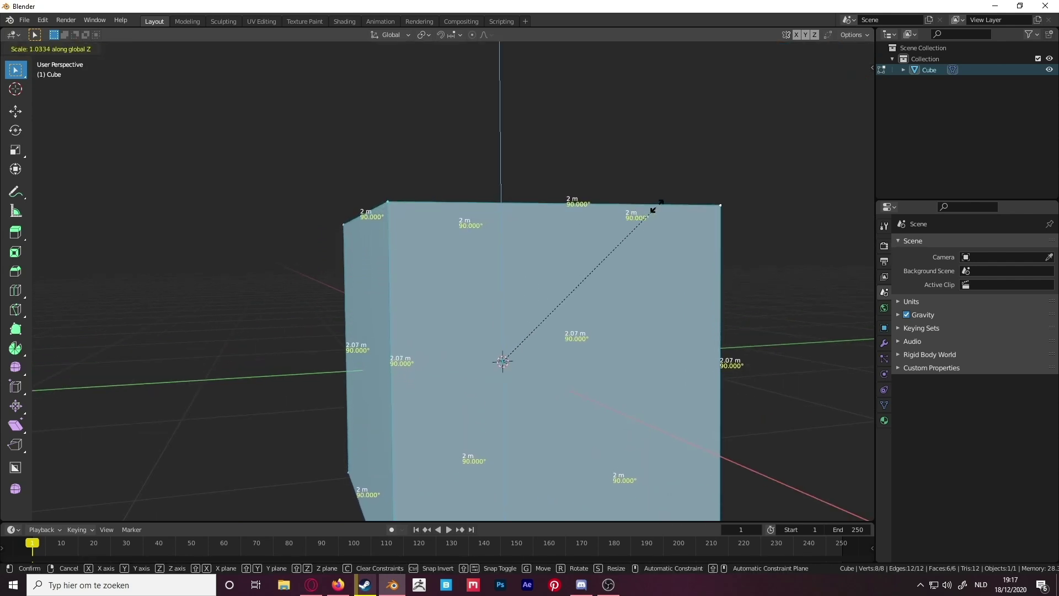
{"action": "right_click", "coordinate": [610, 240]}
{"action": "scroll", "coordinate": [444, 292], "scroll_direction": "down", "scroll_amount": 3}
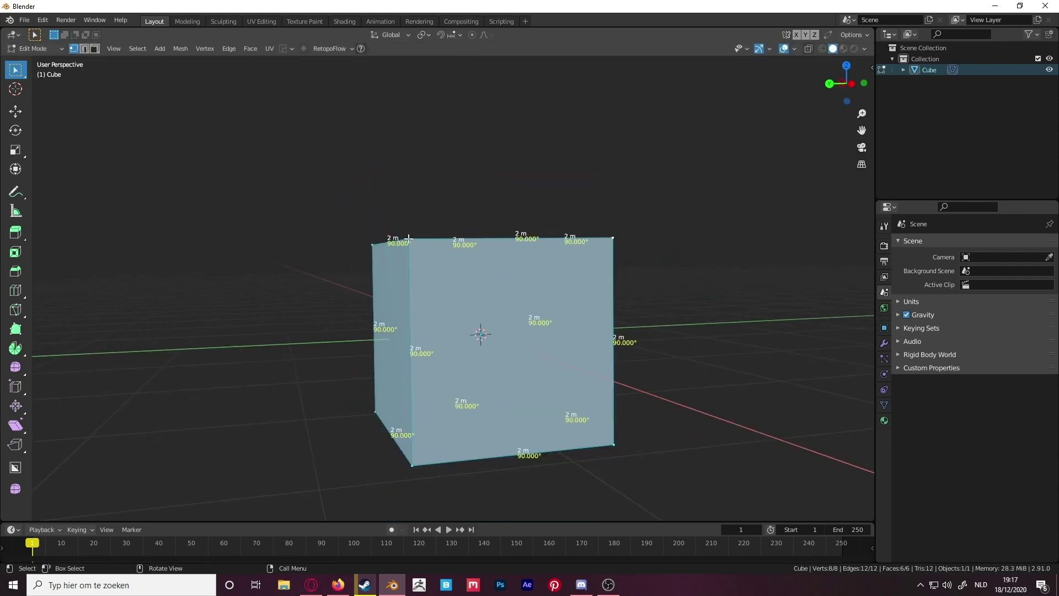
In edge select mode, try to move one vertical edge of the cube along the Z axis
{"action": "left_click", "coordinate": [409, 238]}
{"action": "key", "text": "2"}
{"action": "left_click", "coordinate": [410, 309]}
{"action": "middle_click_drag", "start_coordinate": [443, 320], "coordinate": [419, 319]}
{"action": "middle_click_drag", "start_coordinate": [439, 317], "coordinate": [413, 279], "text": "shift"}
{"action": "scroll", "coordinate": [334, 304], "scroll_direction": "up", "scroll_amount": 3}
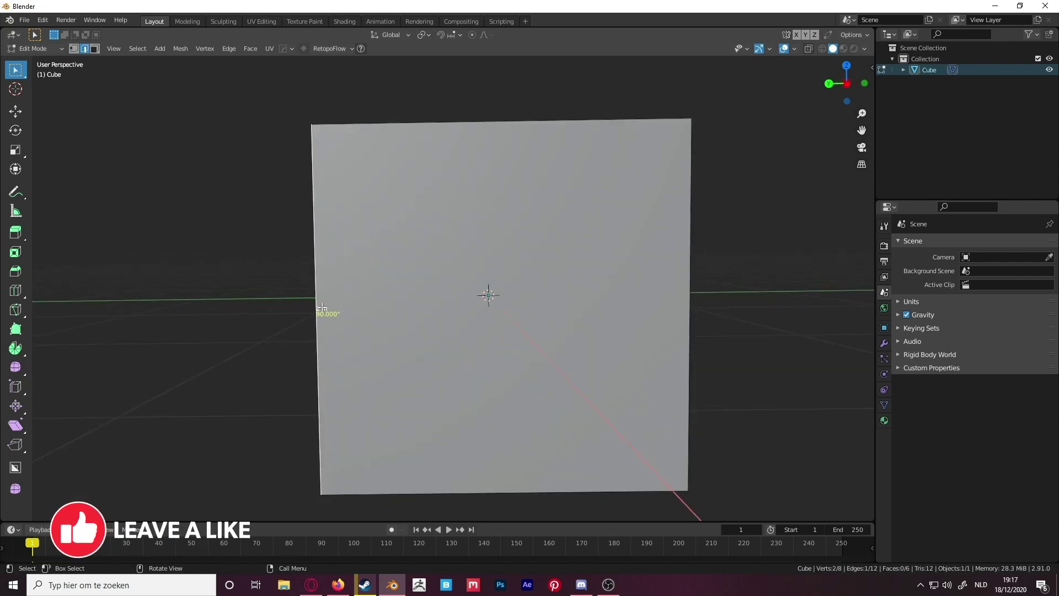
{"action": "key", "text": "g"}
{"action": "key", "text": "z"}
{"action": "right_click", "coordinate": [335, 248]}
{"action": "scroll", "coordinate": [335, 248], "scroll_direction": "down", "scroll_amount": 5}
Scale the cube up in Object Mode, then check its vertical edge's length in Edit Mode
{"action": "key", "text": "Tab"}
{"action": "middle_click_drag", "start_coordinate": [449, 251], "coordinate": [514, 253]}
{"action": "key", "text": "s"}
{"action": "right_click", "coordinate": [520, 250]}
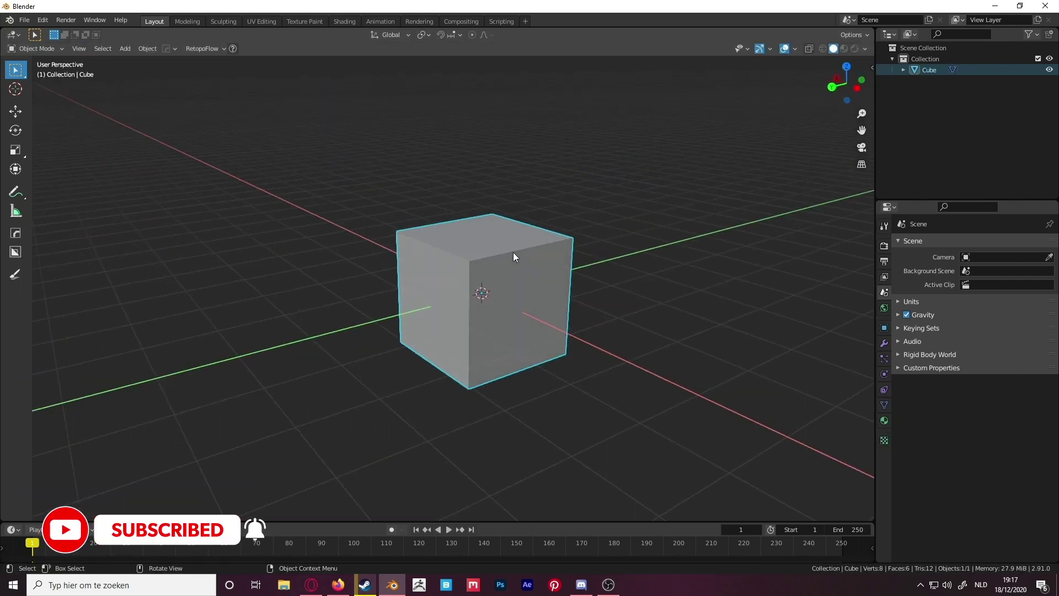
{"action": "key", "text": "s"}
{"action": "left_click", "coordinate": [592, 251]}
{"action": "key", "text": "ctrl+z"}
{"action": "key", "text": "Tab"}
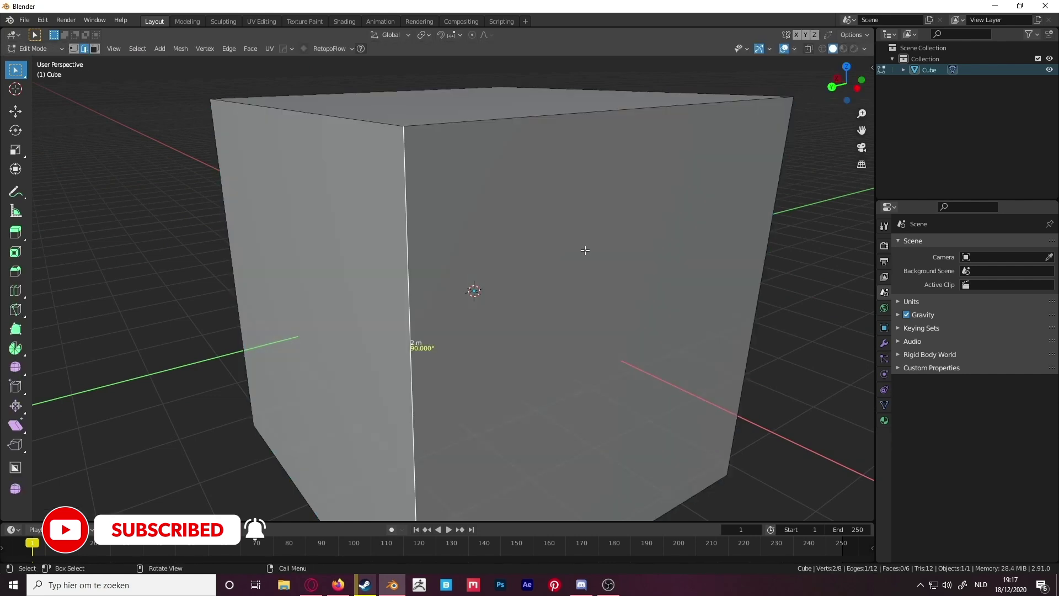
{"action": "left_click", "coordinate": [425, 352]}
Scale the cube two more times in Object Mode, checking the edge length in Edit Mode after each change
{"action": "key", "text": "Tab"}
{"action": "key", "text": "s"}
{"action": "left_click", "coordinate": [603, 250]}
{"action": "scroll", "coordinate": [604, 250], "scroll_direction": "down", "scroll_amount": 5}
{"action": "key", "text": "Tab"}
{"action": "key", "text": "Tab"}
{"action": "key", "text": "s"}
{"action": "left_click", "coordinate": [546, 275]}
{"action": "scroll", "coordinate": [468, 274], "scroll_direction": "down", "scroll_amount": 5}
Try to scale the entire cube mesh up by a factor of about 1.78 in Edit Mode
{"action": "key", "text": "Tab"}
{"action": "key", "text": "Tab"}
Rescale the cube once more in Object Mode
{"action": "key", "text": "s"}
{"action": "left_click", "coordinate": [532, 248]}
{"action": "key", "text": "s"}
{"action": "right_click", "coordinate": [541, 250]}
{"action": "key", "text": "Tab"}
{"action": "key", "text": "a"}
{"action": "key", "text": "s"}
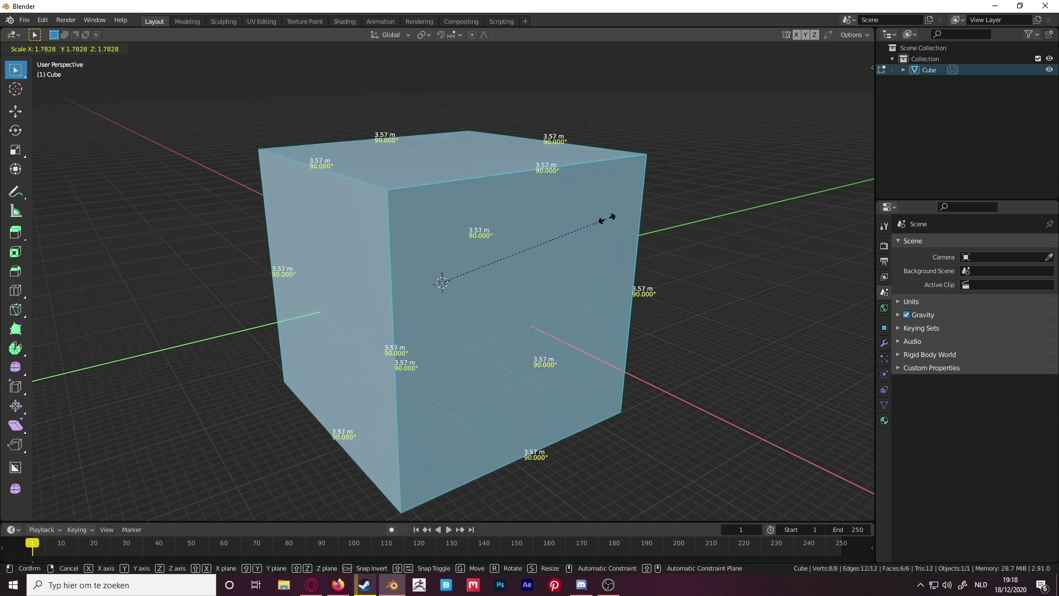
{"action": "key", "text": "Escape"}
{"action": "key", "text": "Tab"}
Try to scale the cube object up uniformly by a factor of about 1.3 in Object Mode
{"action": "middle_click_drag", "start_coordinate": [451, 276], "coordinate": [493, 279]}
{"action": "key", "text": "s"}
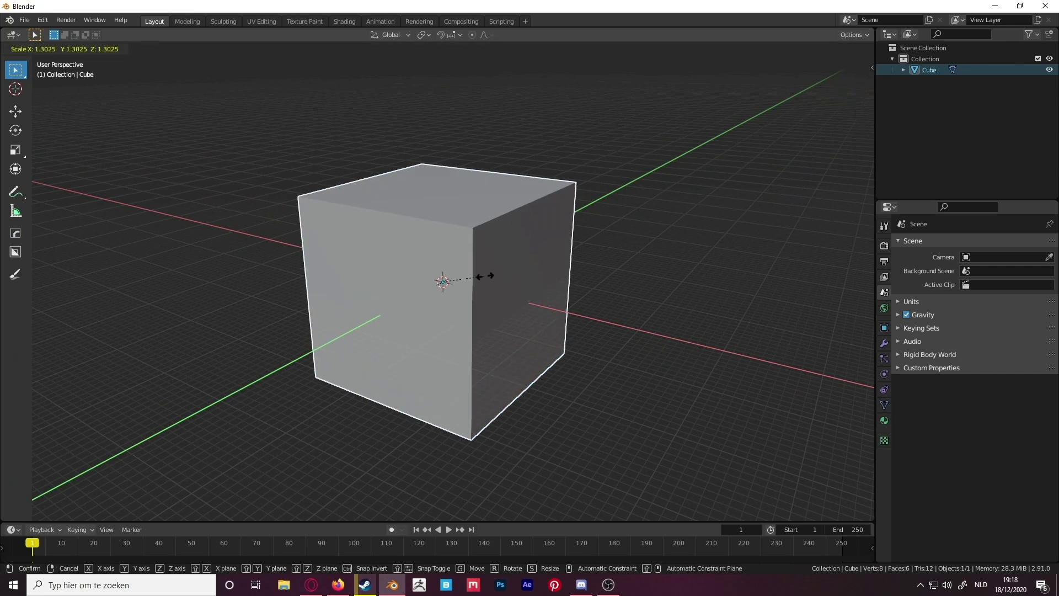
{"action": "right_click", "coordinate": [573, 261]}
{"action": "scroll", "coordinate": [577, 261], "scroll_direction": "down", "scroll_amount": 2}
Scale the cube object up uniformly in Object Mode
{"action": "middle_click_drag", "start_coordinate": [577, 263], "coordinate": [488, 273]}
{"action": "key", "text": "s"}
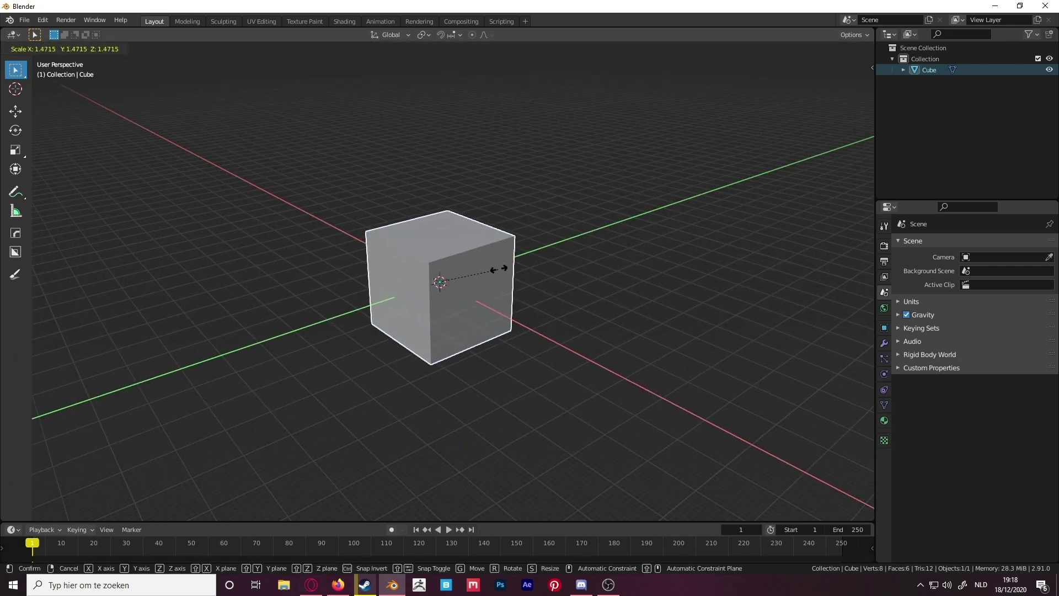
{"action": "left_click", "coordinate": [542, 258]}
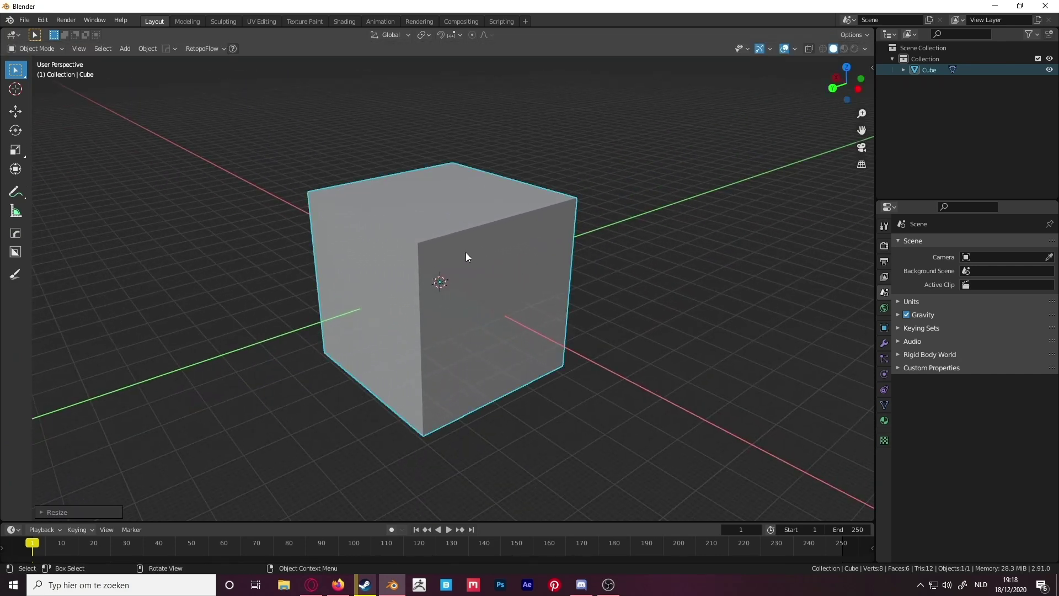
{"action": "middle_click_drag", "start_coordinate": [465, 253], "coordinate": [459, 239]}
{"action": "scroll", "coordinate": [459, 239], "scroll_direction": "up", "scroll_amount": 2}
{"action": "scroll", "coordinate": [471, 239], "scroll_direction": "down", "scroll_amount": 3}
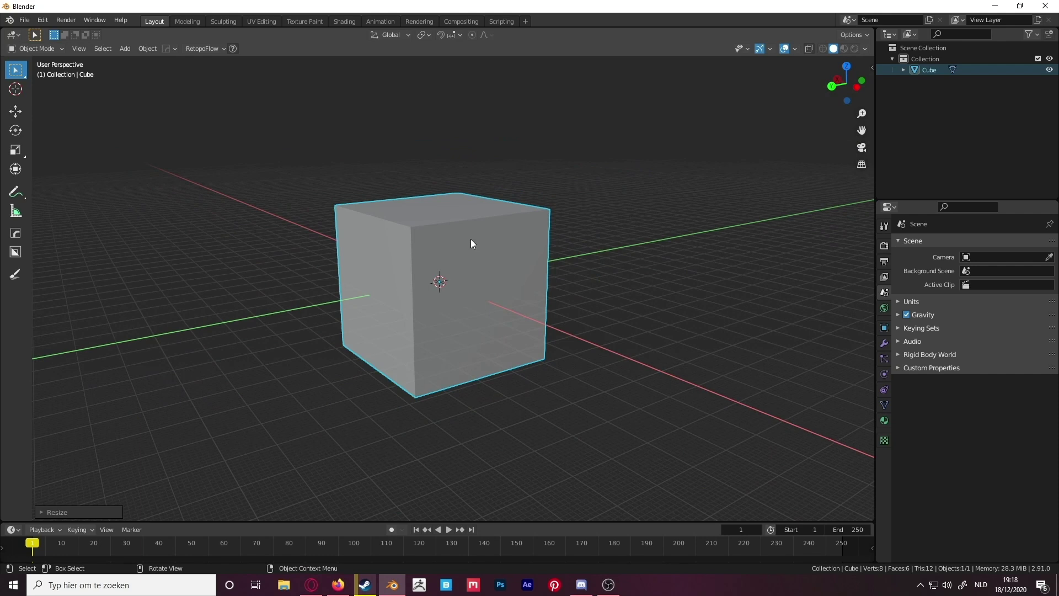
Apply all transforms to the cube, then check the edge length labels in Edit Mode
{"action": "key", "text": "ctrl+a"}
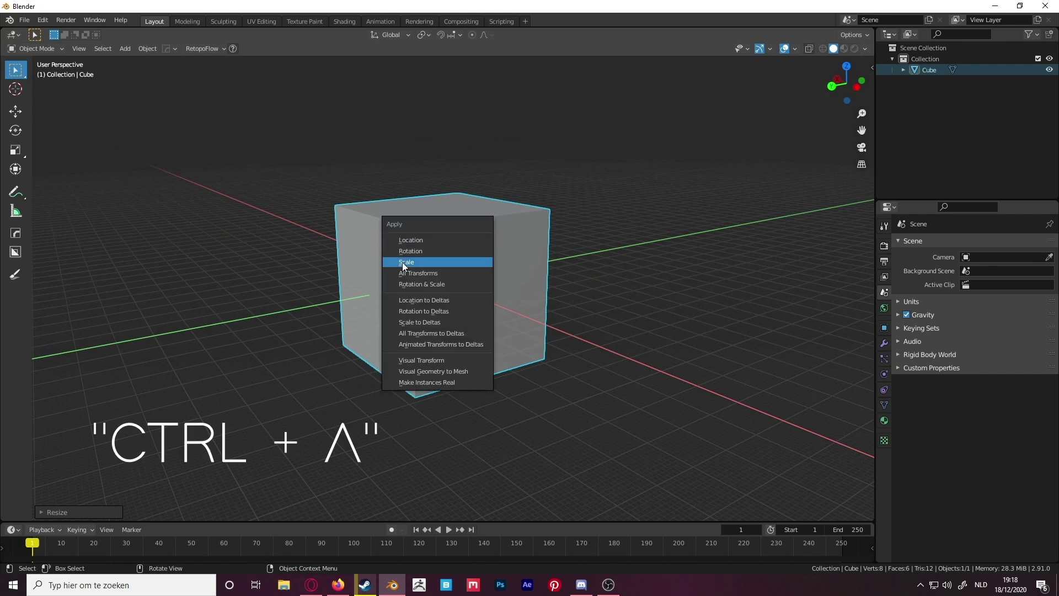
{"action": "left_click", "coordinate": [415, 272]}
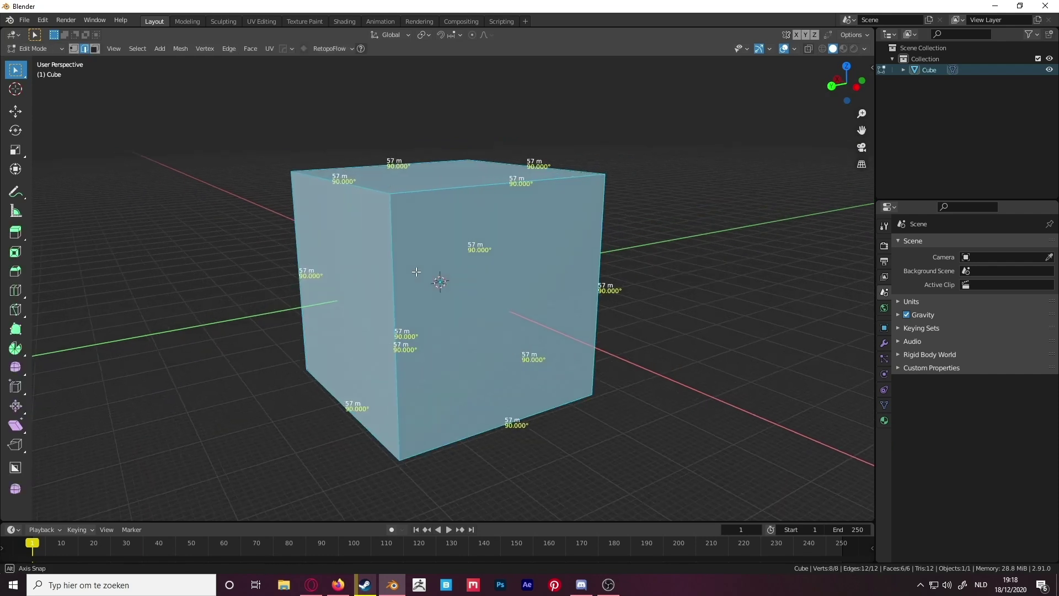
{"action": "middle_click_drag", "start_coordinate": [419, 272], "coordinate": [397, 273]}
{"action": "scroll", "coordinate": [375, 291], "scroll_direction": "up", "scroll_amount": 1}
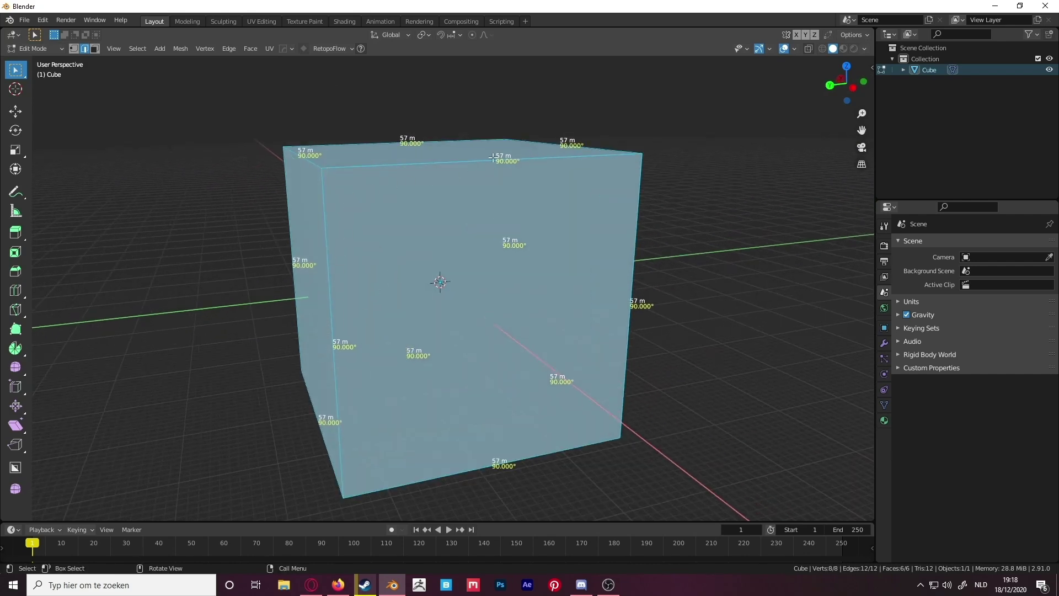
{"action": "middle_click_drag", "start_coordinate": [490, 157], "coordinate": [435, 173]}
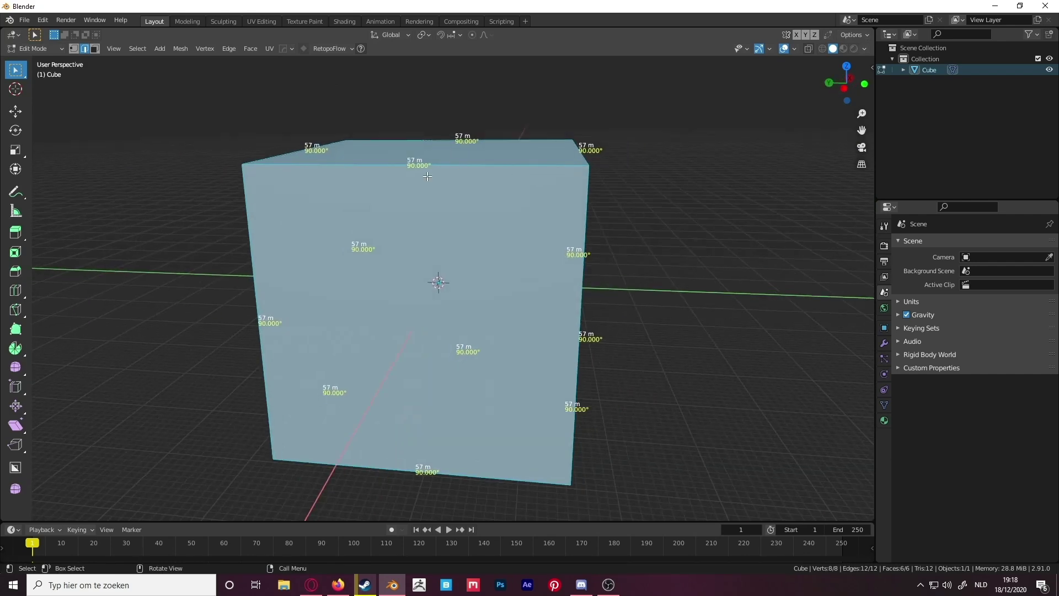
Scale the whole cube mesh down in Edit Mode to an edge length of about 25 m
{"action": "key", "text": "s"}
{"action": "left_click", "coordinate": [512, 275]}
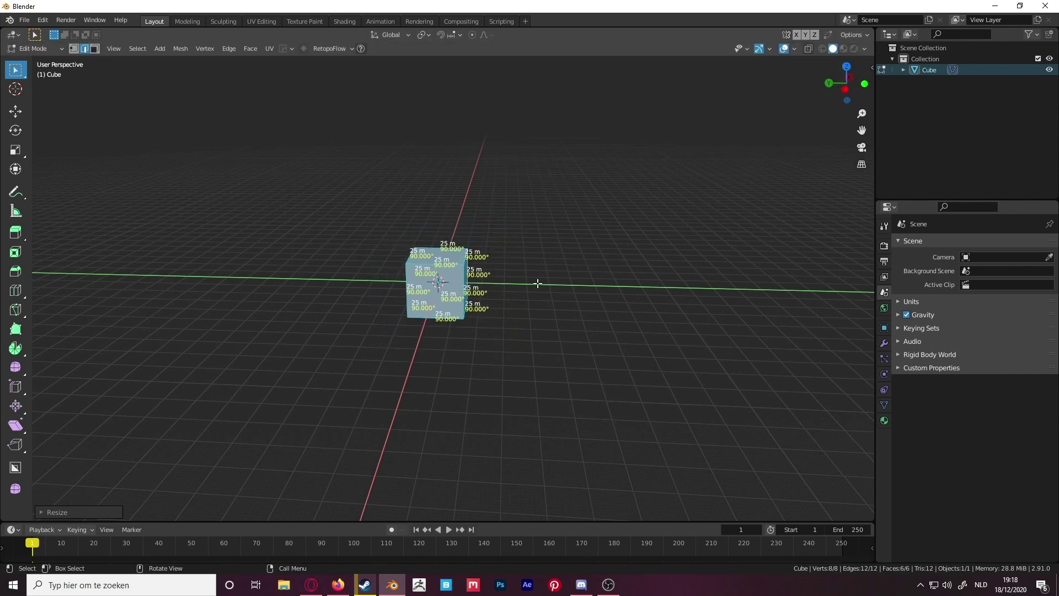
{"action": "scroll", "coordinate": [661, 308], "scroll_direction": "up", "scroll_amount": 6}
{"action": "middle_click_drag", "start_coordinate": [577, 289], "coordinate": [745, 353]}
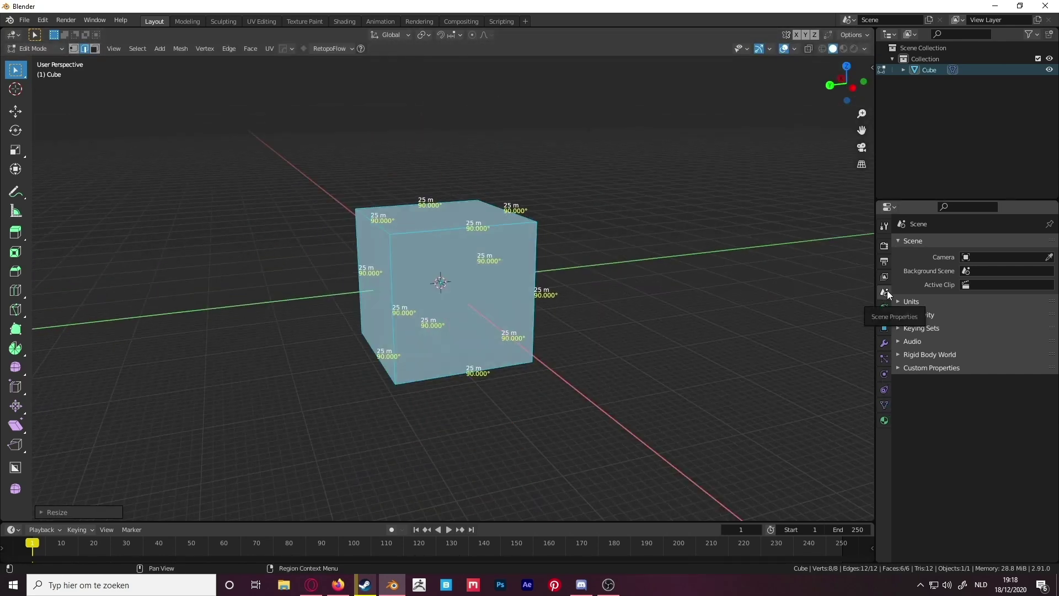
Set the scene's unit system to Imperial and check the cube's edge length labels
{"action": "left_click", "coordinate": [908, 301]}
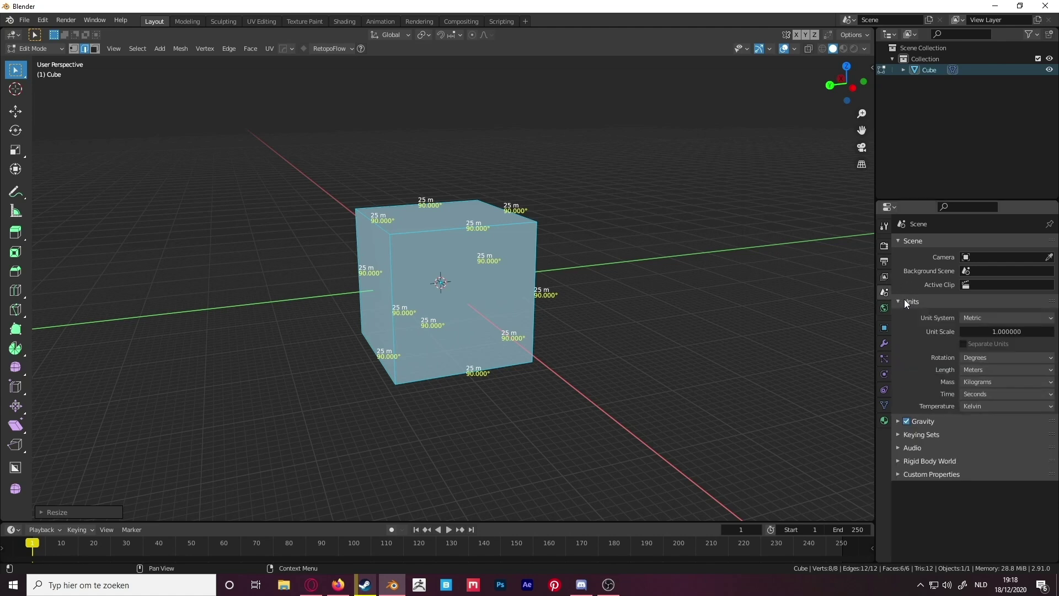
{"action": "left_click", "coordinate": [982, 317]}
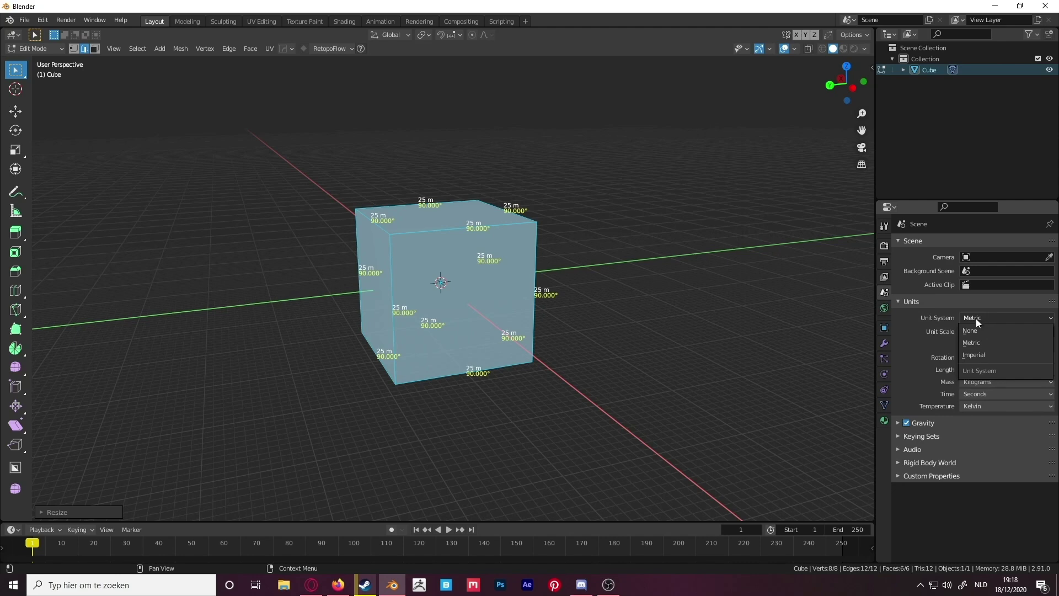
{"action": "left_click", "coordinate": [977, 356]}
{"action": "scroll", "coordinate": [680, 303], "scroll_direction": "up", "scroll_amount": 3}
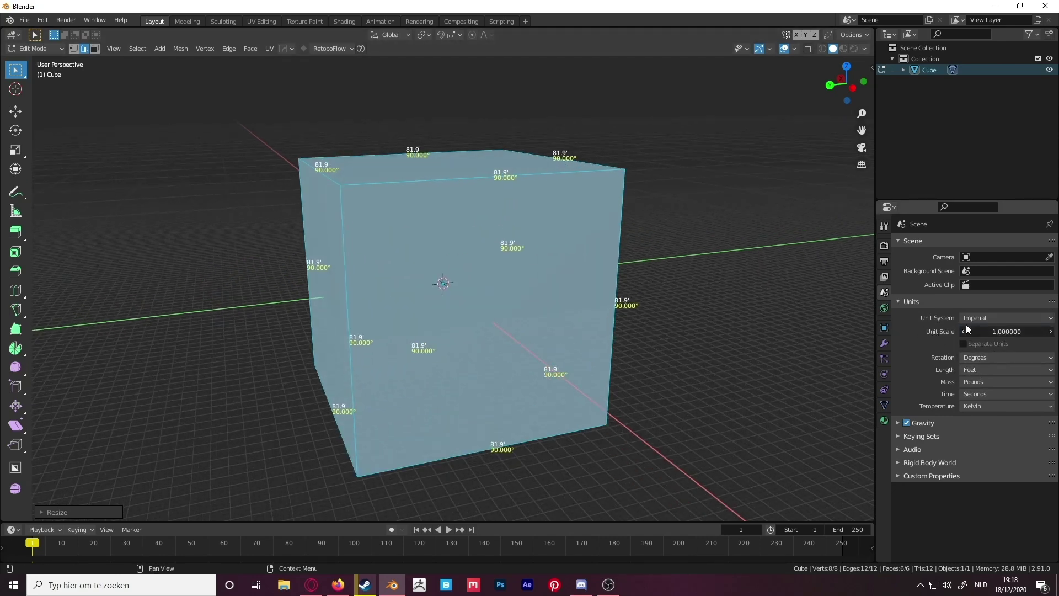
Set the scene's unit system back to Metric and check the cube's edge length labels
{"action": "left_click", "coordinate": [980, 316]}
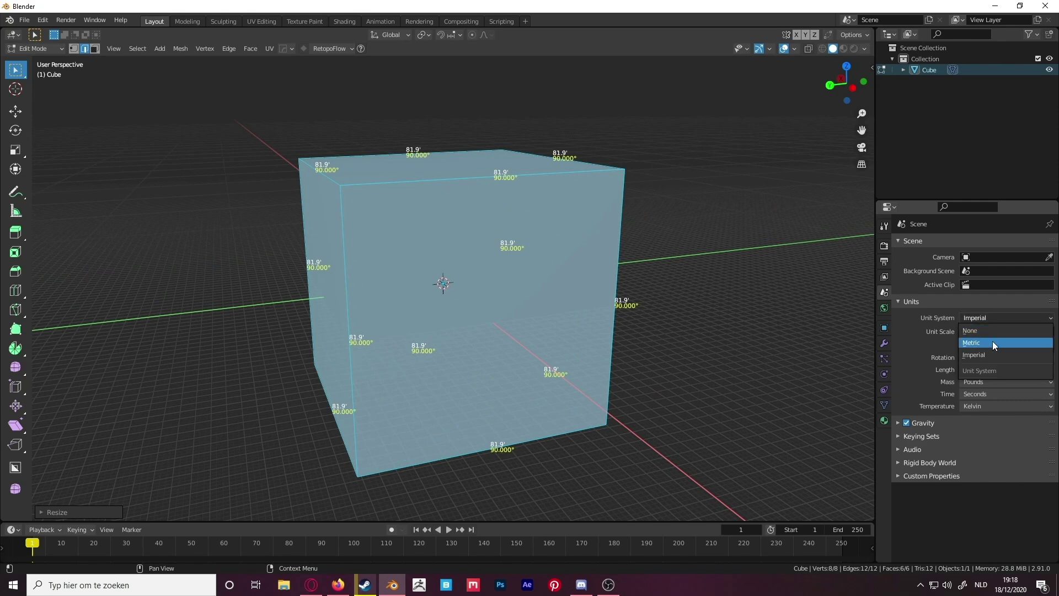
{"action": "left_click", "coordinate": [977, 342]}
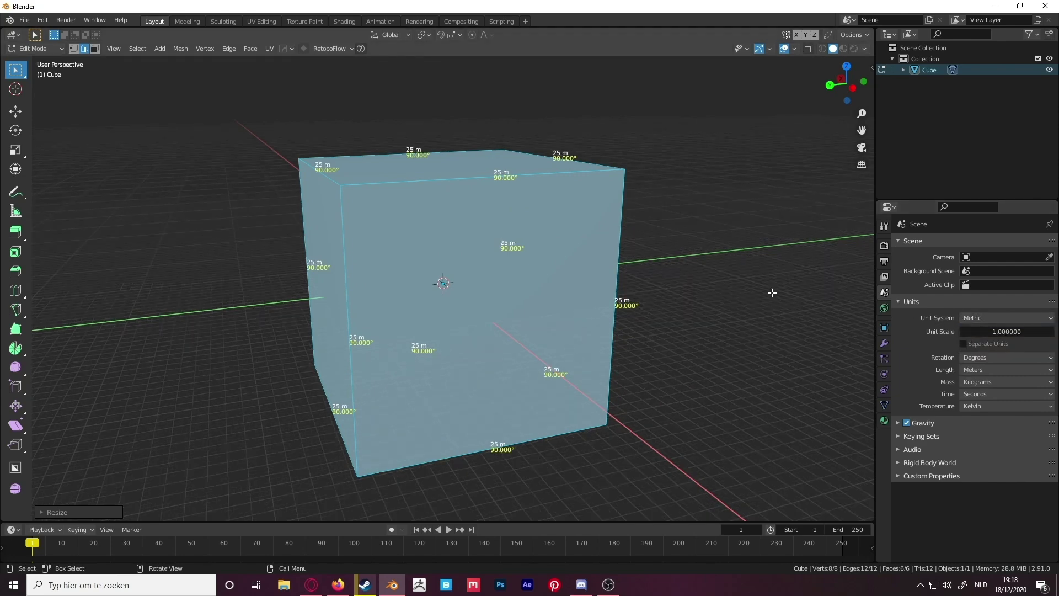
{"action": "scroll", "coordinate": [772, 292], "scroll_direction": "up", "scroll_amount": 2}
{"action": "scroll", "coordinate": [827, 281], "scroll_direction": "down", "scroll_amount": 3}
{"action": "middle_click_drag", "start_coordinate": [754, 274], "coordinate": [721, 271]}
{"action": "scroll", "coordinate": [721, 271], "scroll_direction": "up", "scroll_amount": 1}
{"action": "middle_click_drag", "start_coordinate": [638, 252], "coordinate": [662, 257]}
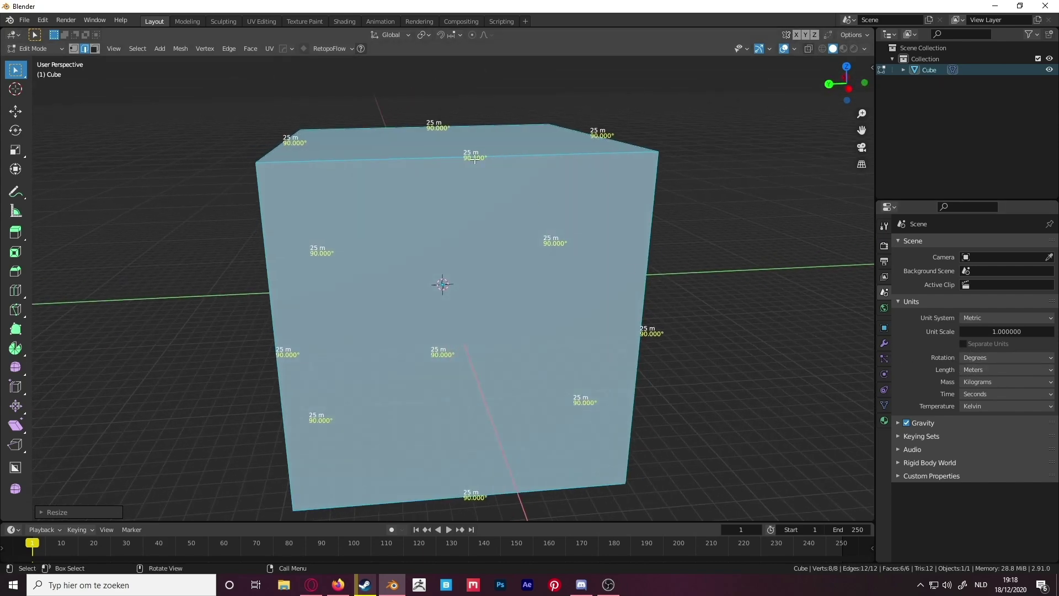
{"action": "middle_click_drag", "start_coordinate": [474, 150], "coordinate": [452, 172]}
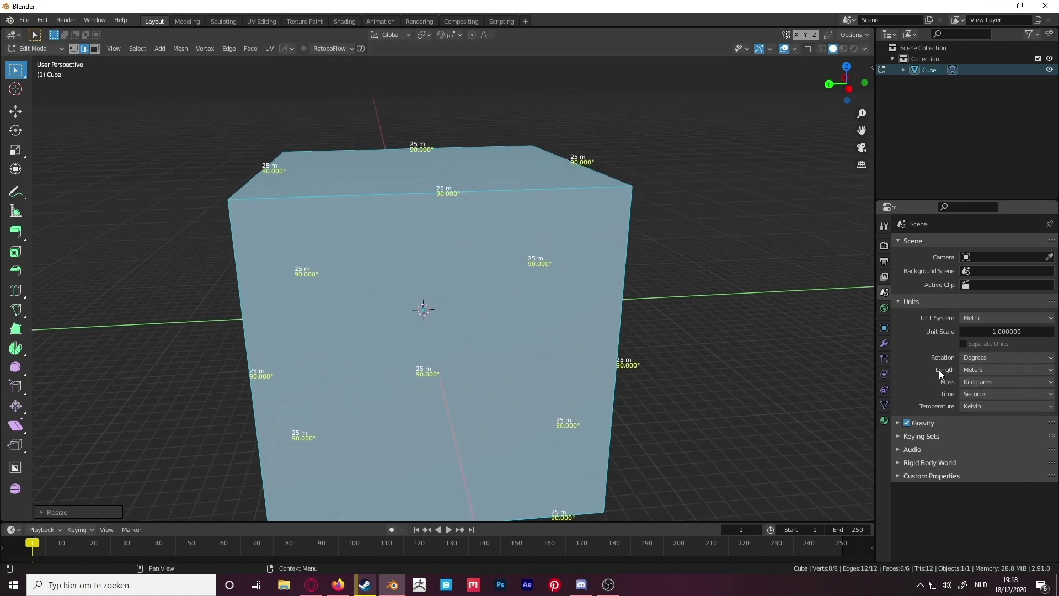
Set the scene's length unit to Centimeters and inspect the cube's edge length labels
{"action": "left_click", "coordinate": [981, 368]}
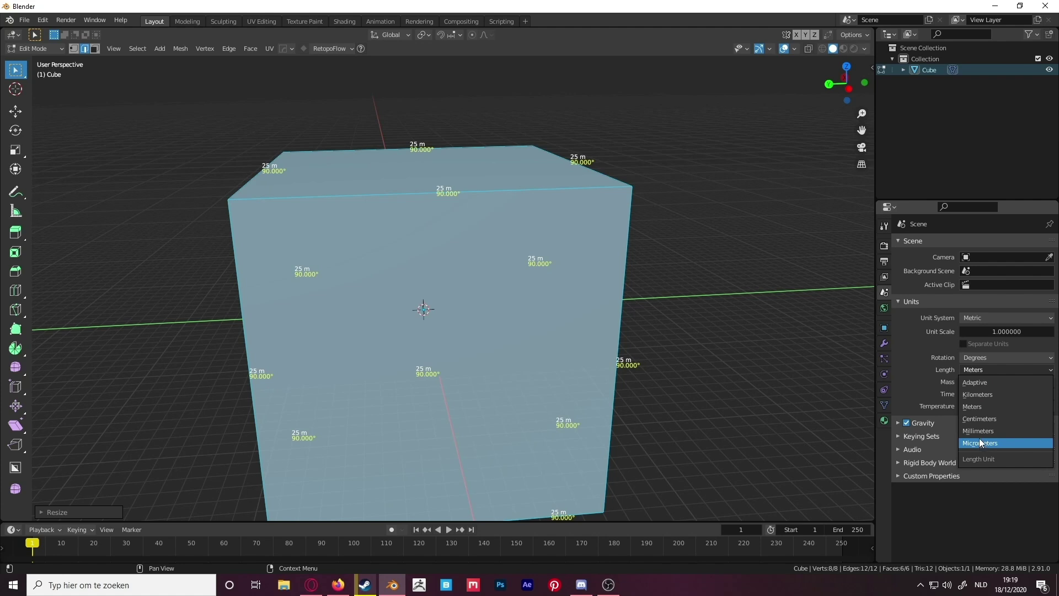
{"action": "left_click", "coordinate": [981, 417]}
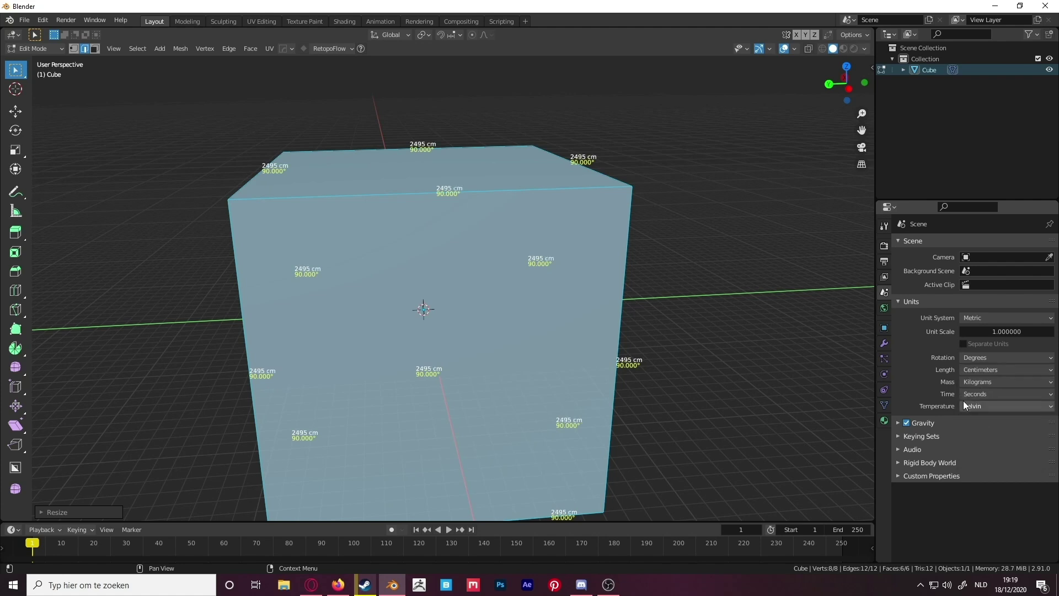
{"action": "scroll", "coordinate": [498, 220], "scroll_direction": "up", "scroll_amount": 3}
{"action": "scroll", "coordinate": [498, 196], "scroll_direction": "up", "scroll_amount": 1}
{"action": "scroll", "coordinate": [493, 198], "scroll_direction": "down", "scroll_amount": 3}
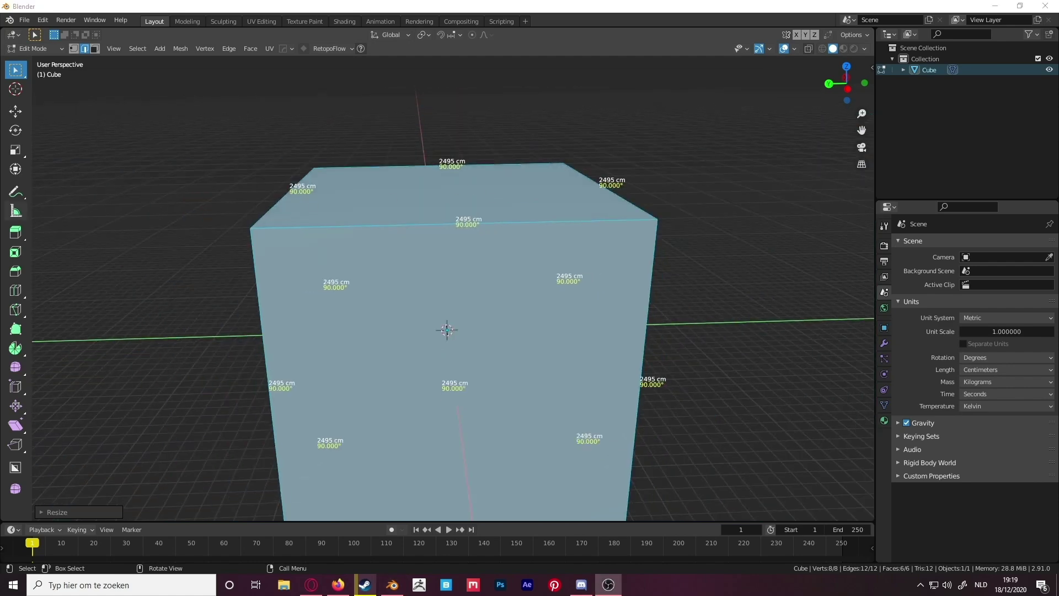
{"action": "scroll", "coordinate": [319, 343], "scroll_direction": "down", "scroll_amount": 6}
{"action": "scroll", "coordinate": [548, 295], "scroll_direction": "up", "scroll_amount": 5}
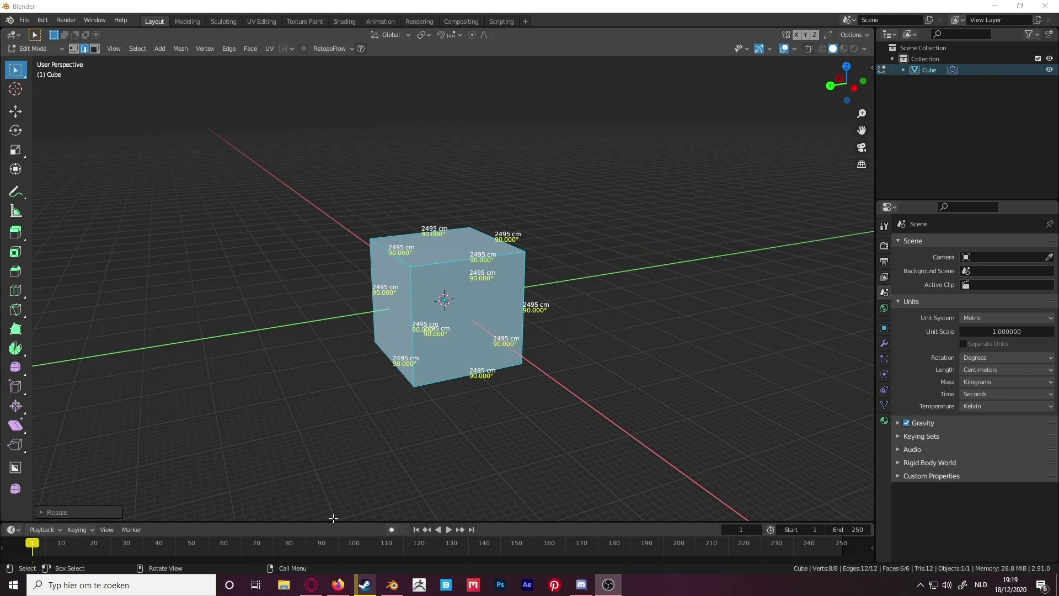
Switch to the web browser and search Google for "Door height"
{"action": "left_click", "coordinate": [316, 589]}
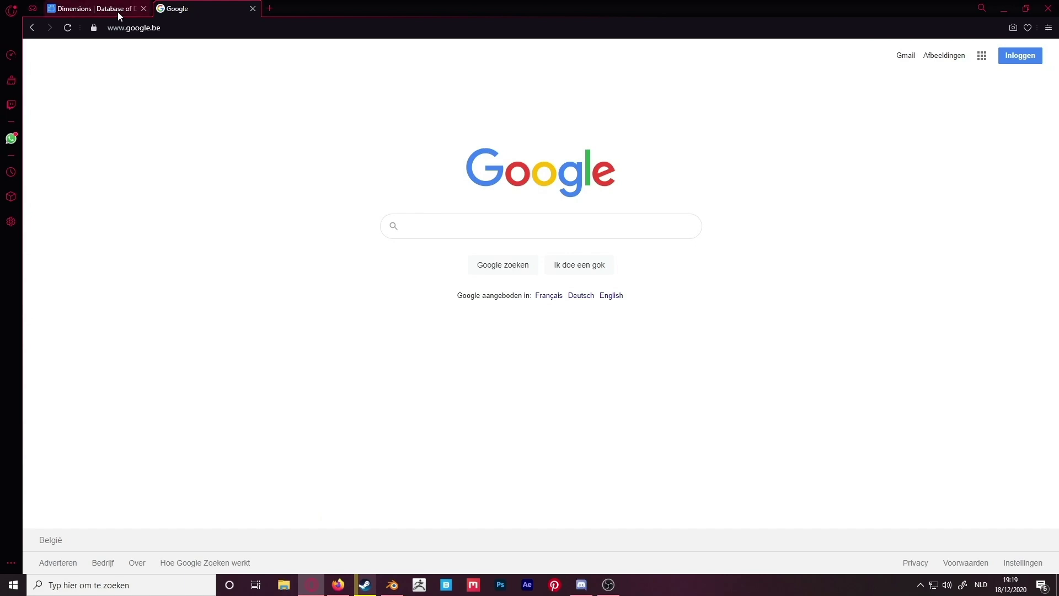
{"action": "left_click", "coordinate": [470, 233]}
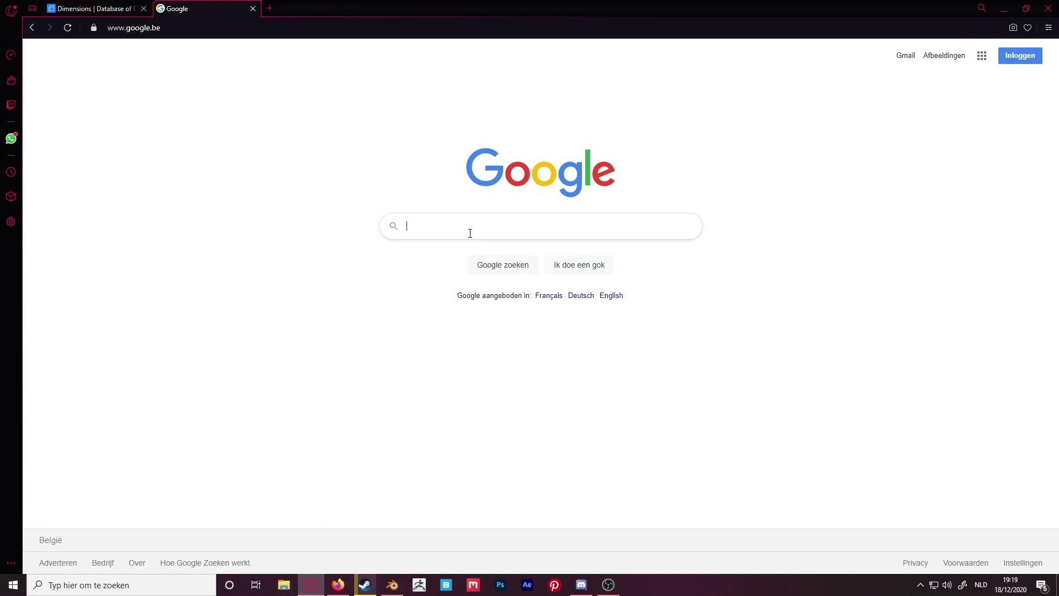
{"action": "type", "text": "Door "}
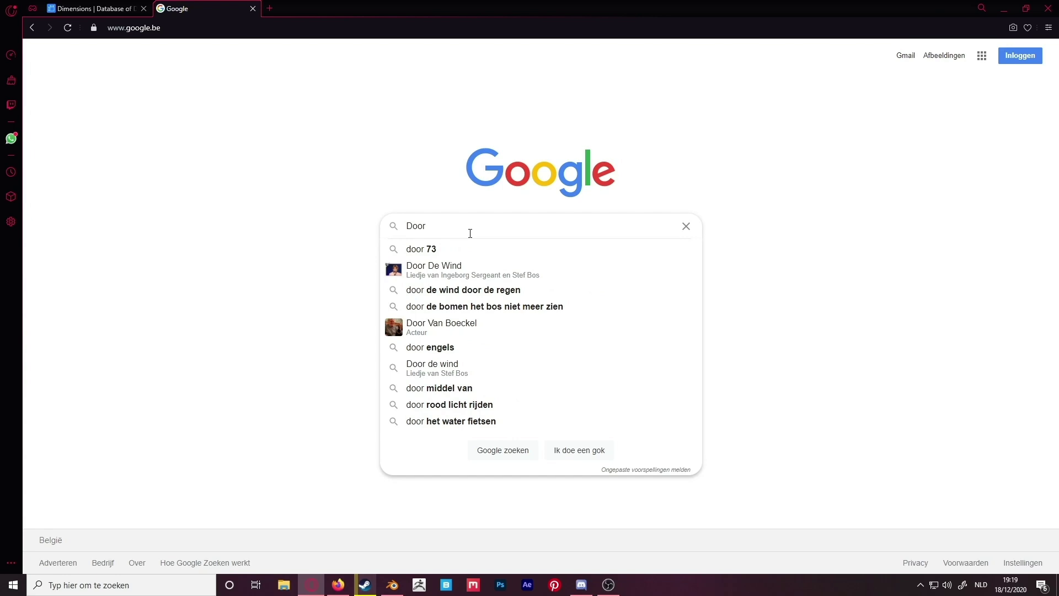
{"action": "type", "text": "height"}
{"action": "key", "text": "Return"}
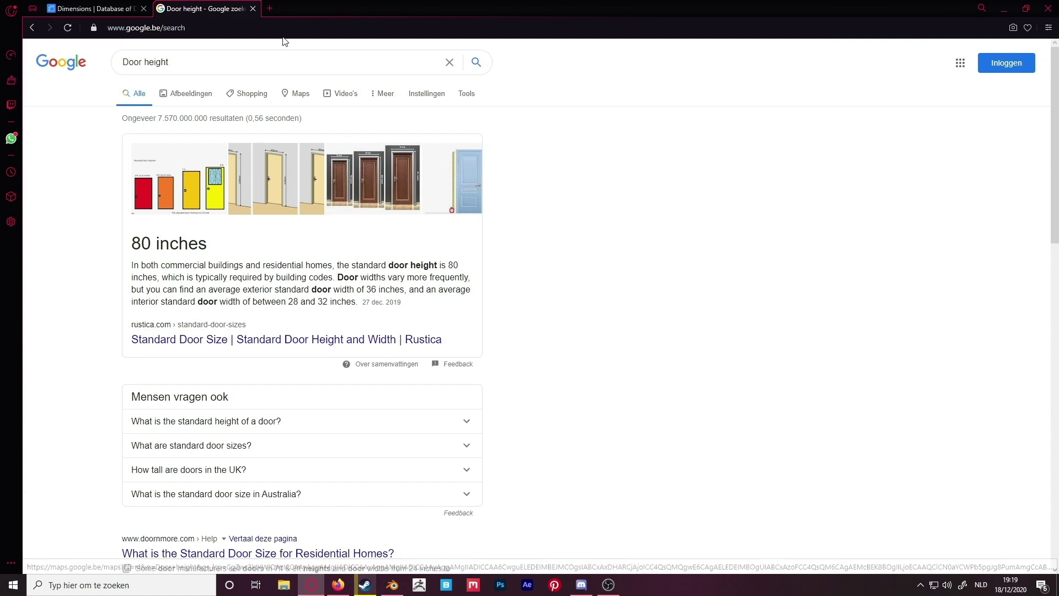
Close the door height results, browse the Dimensions.com homepage and open the Maria Sharapova dimensions page
{"action": "left_click", "coordinate": [252, 9]}
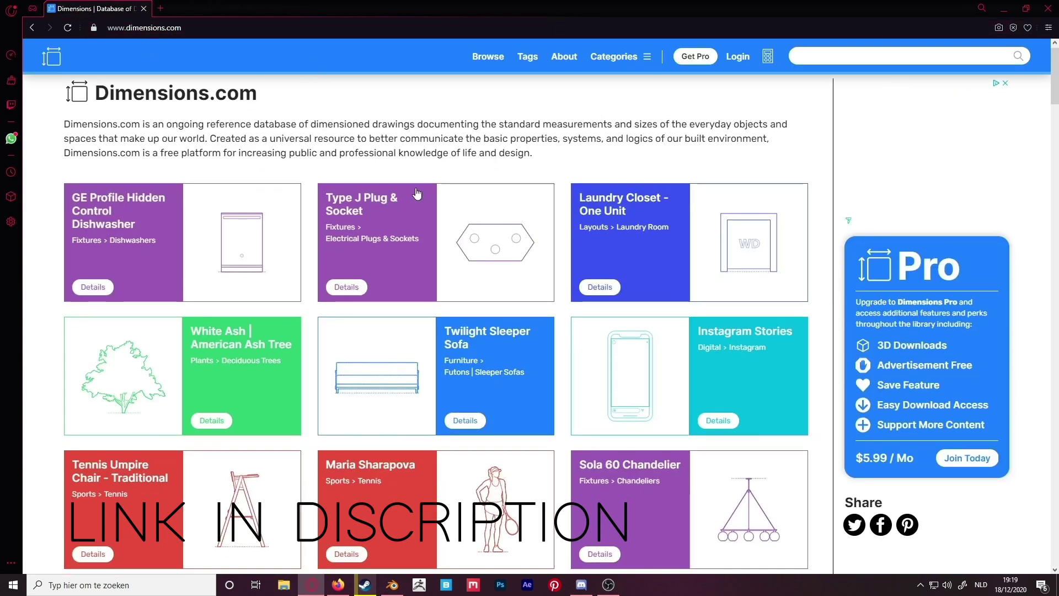
{"action": "scroll", "coordinate": [451, 185], "scroll_direction": "down", "scroll_amount": 3}
{"action": "scroll", "coordinate": [451, 185], "scroll_direction": "down", "scroll_amount": 8}
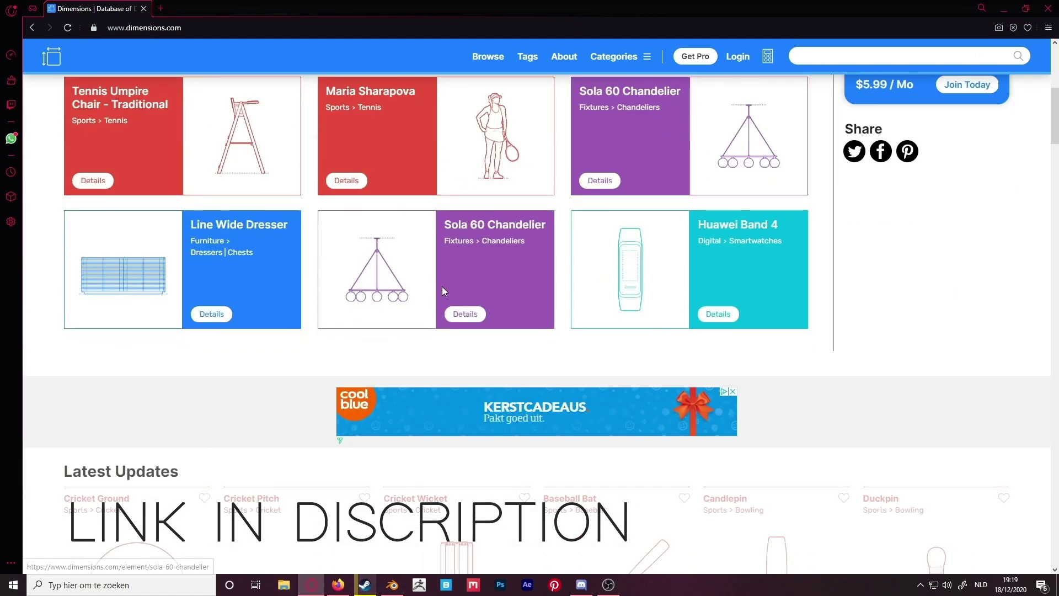
{"action": "scroll", "coordinate": [386, 279], "scroll_direction": "up", "scroll_amount": 7}
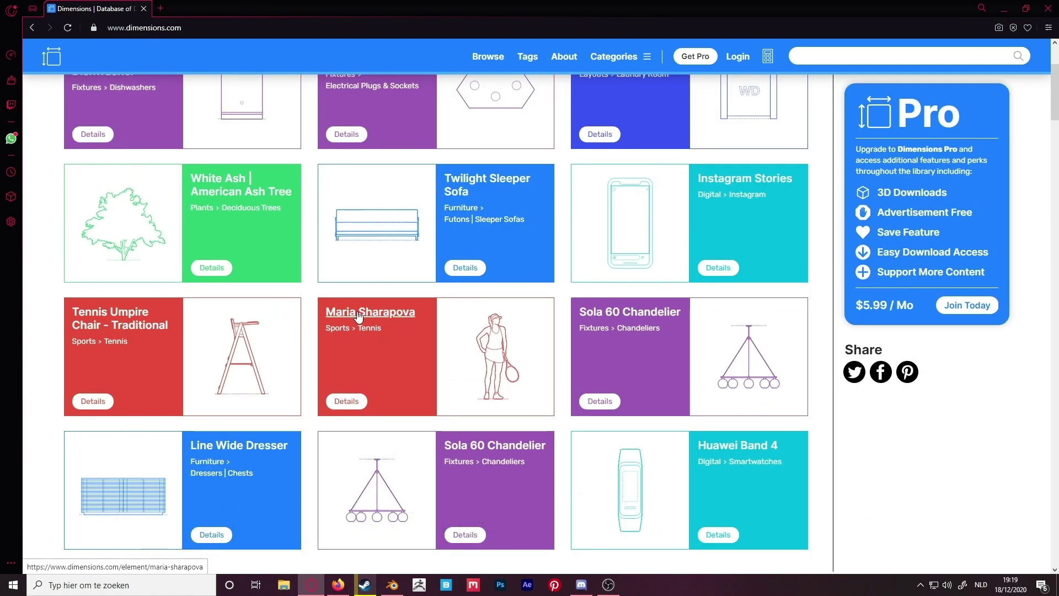
{"action": "left_click", "coordinate": [407, 262]}
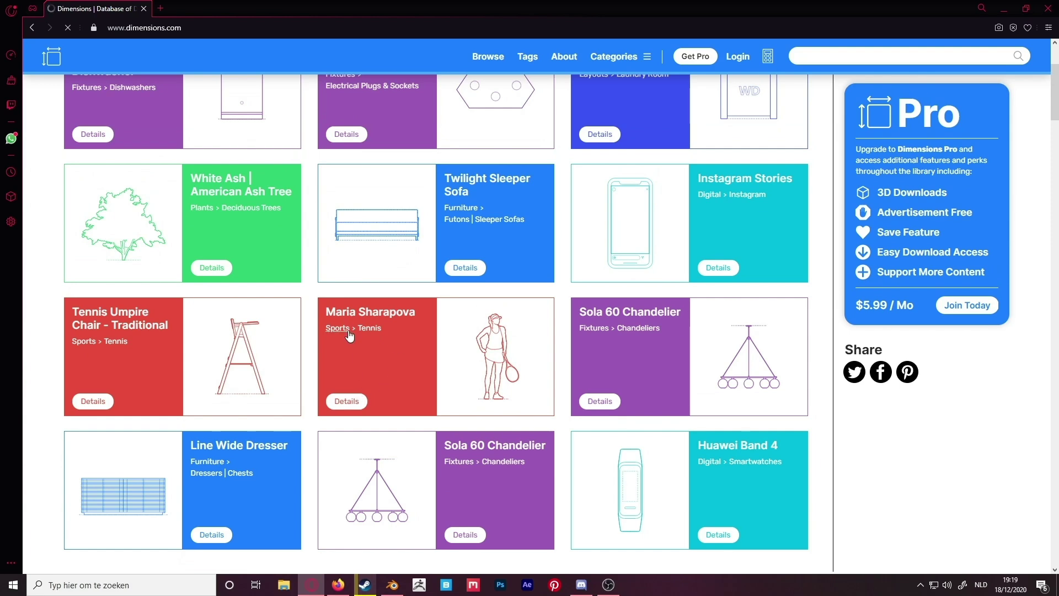
{"action": "left_click", "coordinate": [348, 329]}
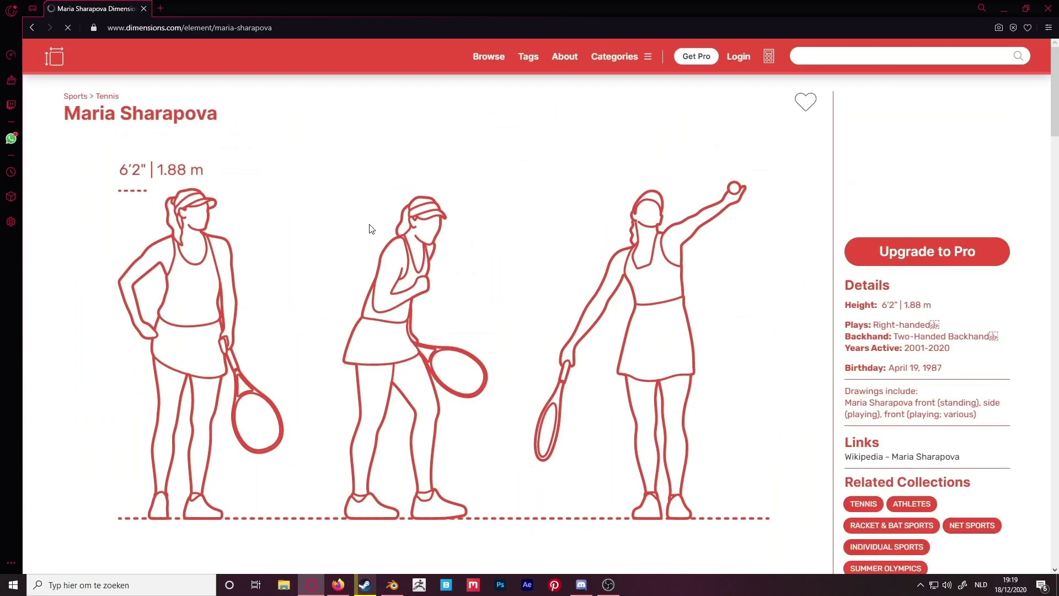
Return to the Dimensions.com homepage, open the Cactus collection in the Plants category and examine the Saguaro Cactus heights
{"action": "left_click", "coordinate": [54, 57]}
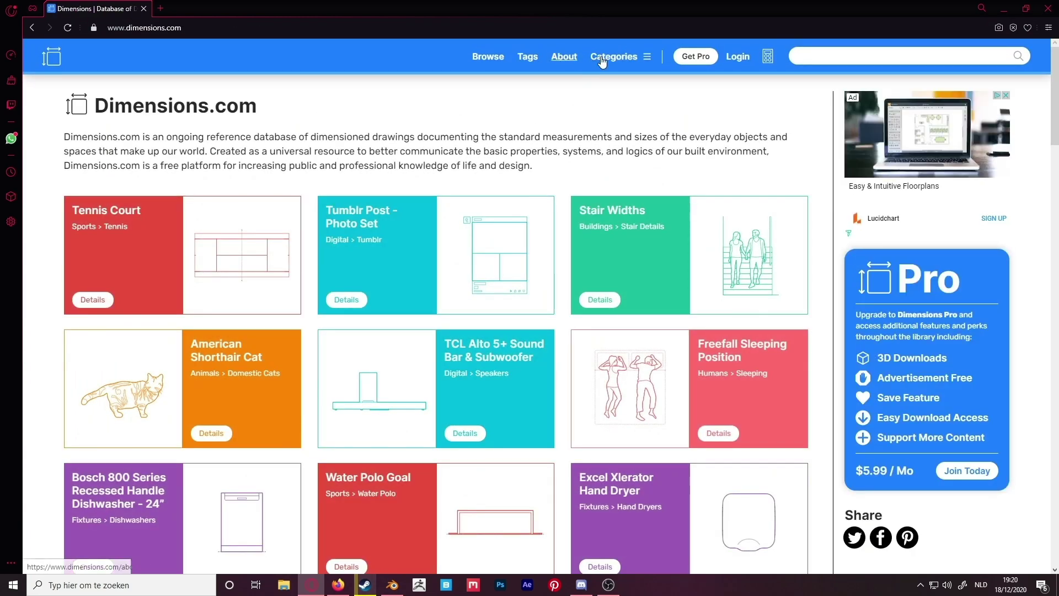
{"action": "mouse_move", "coordinate": [614, 56]}
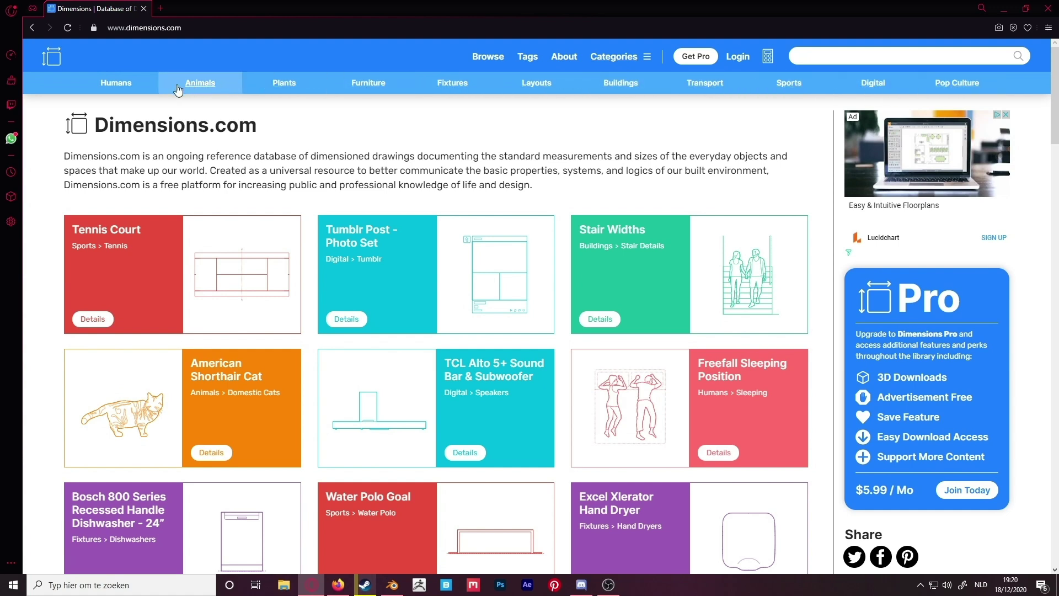
{"action": "left_click", "coordinate": [291, 91]}
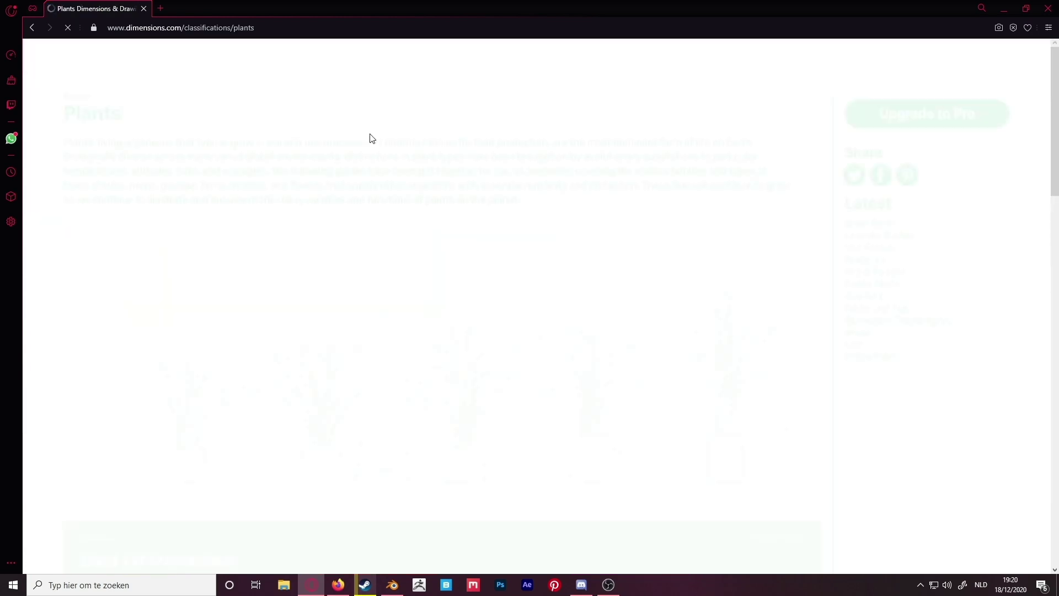
{"action": "scroll", "coordinate": [371, 288], "scroll_direction": "down", "scroll_amount": 8}
{"action": "scroll", "coordinate": [294, 353], "scroll_direction": "down", "scroll_amount": 3}
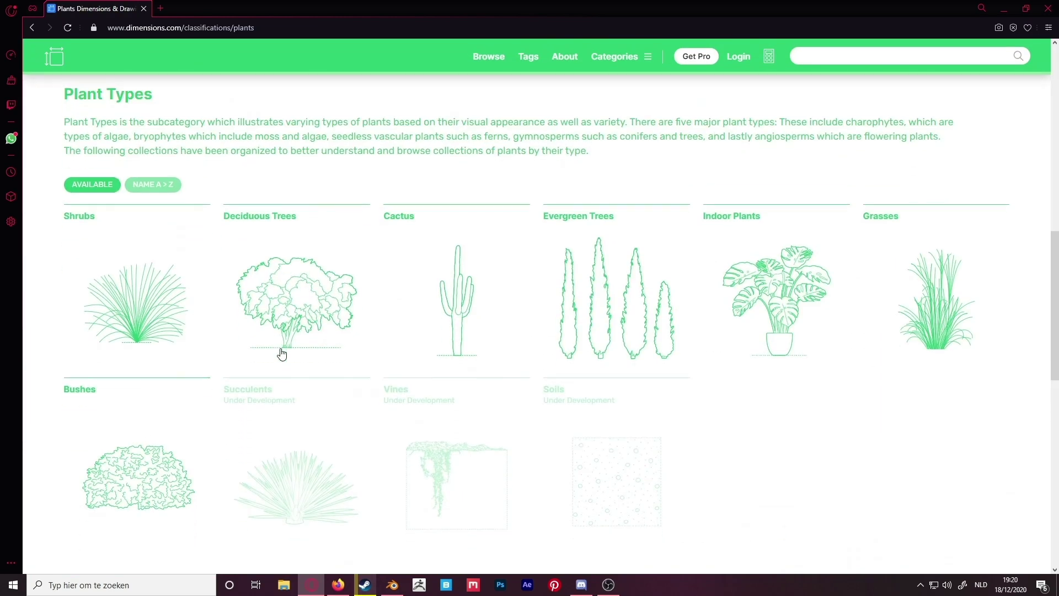
{"action": "left_click", "coordinate": [466, 292]}
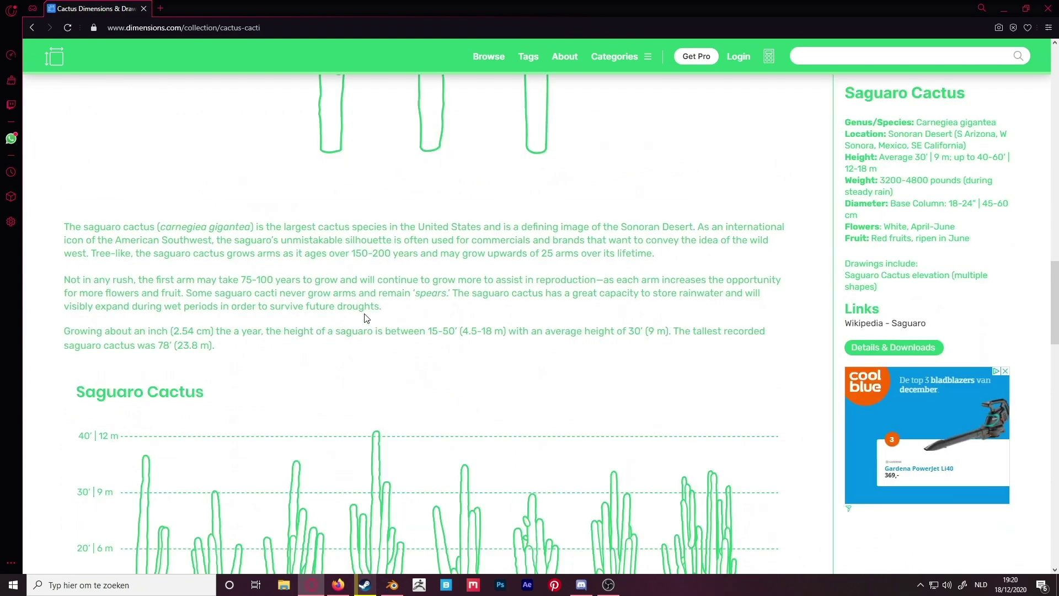
{"action": "scroll", "coordinate": [394, 326], "scroll_direction": "down", "scroll_amount": 5}
{"action": "scroll", "coordinate": [102, 290], "scroll_direction": "up", "scroll_amount": 1}
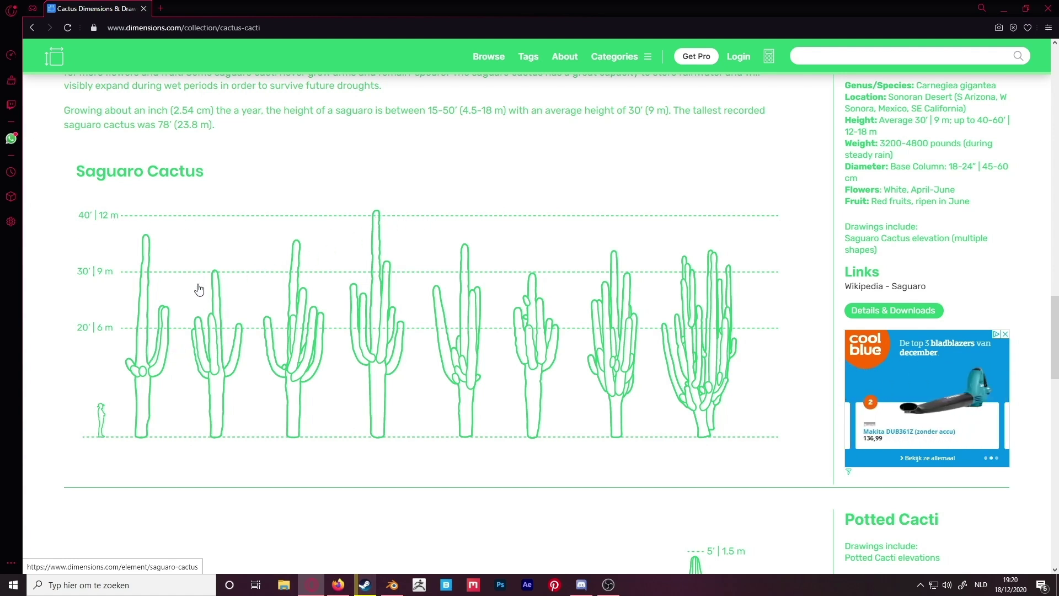
{"action": "scroll", "coordinate": [474, 281], "scroll_direction": "up", "scroll_amount": 2}
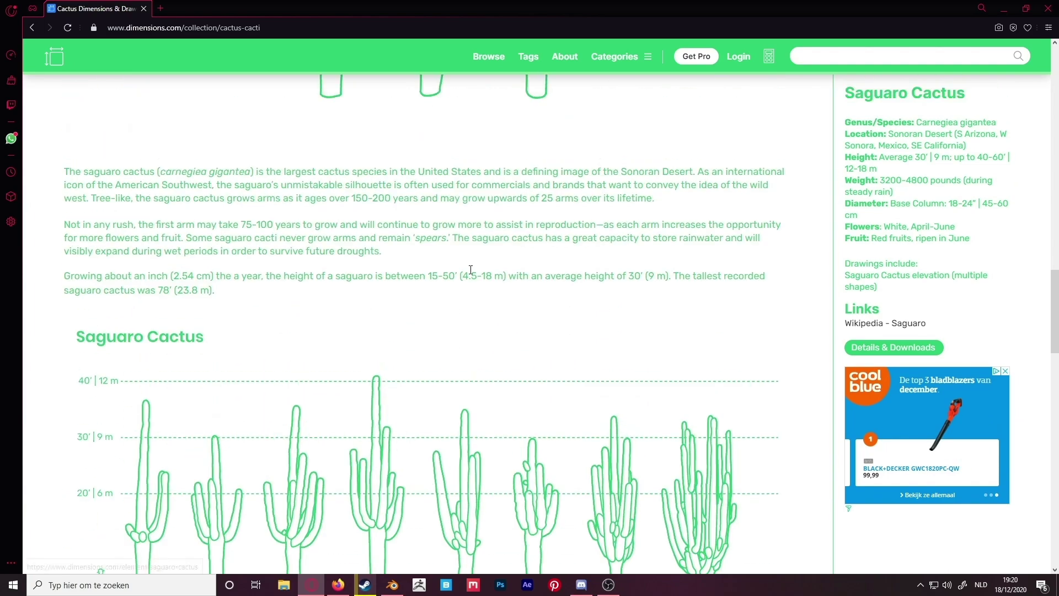
{"action": "scroll", "coordinate": [444, 268], "scroll_direction": "up", "scroll_amount": 14}
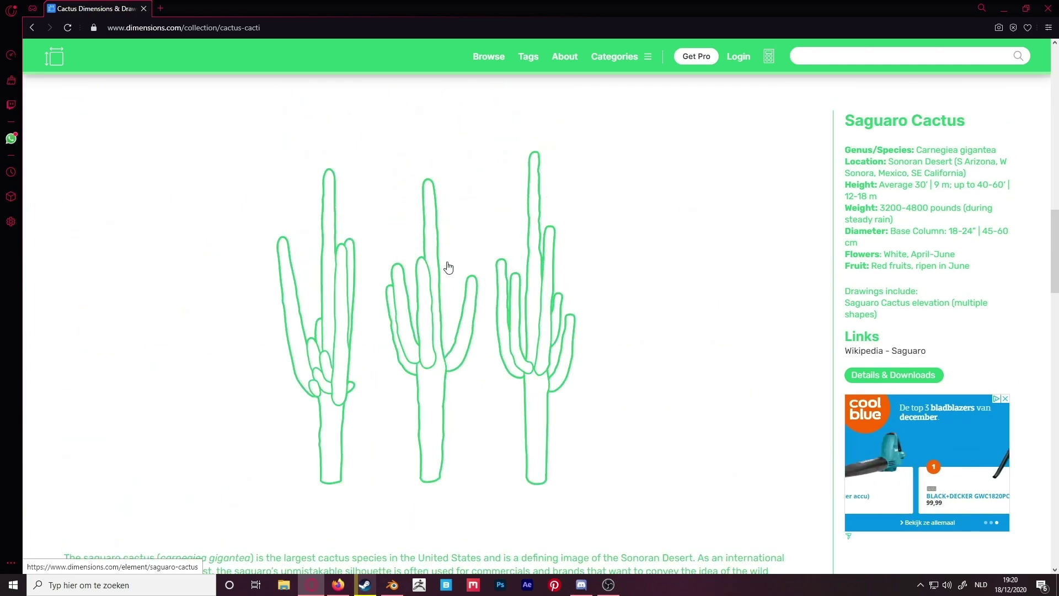
{"action": "scroll", "coordinate": [470, 299], "scroll_direction": "up", "scroll_amount": 12}
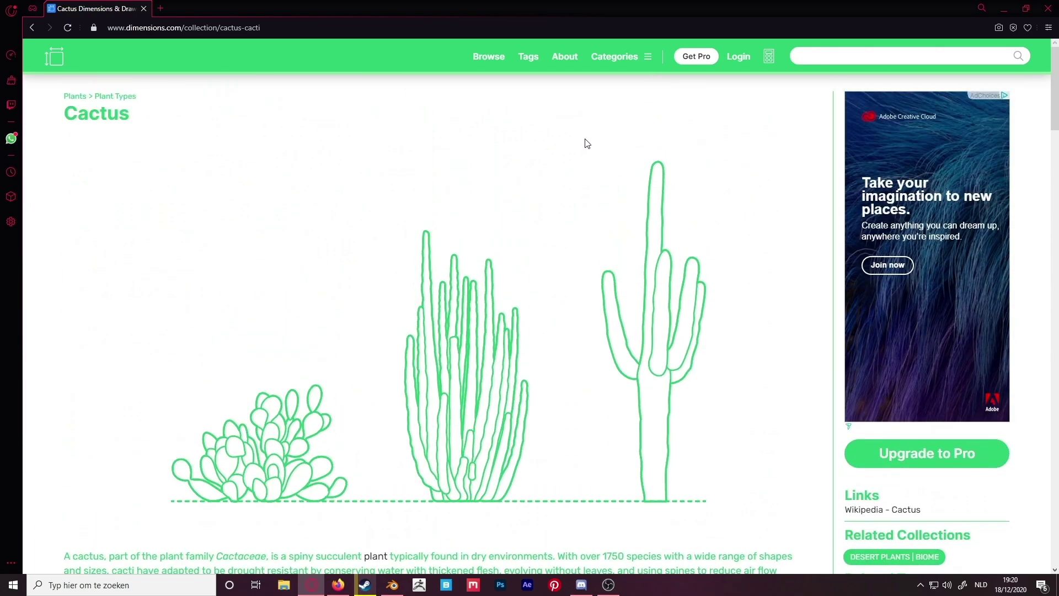
Open the Side Chairs | Dining Chairs collection in the Furniture category and look through its chair drawings
{"action": "left_click", "coordinate": [622, 59]}
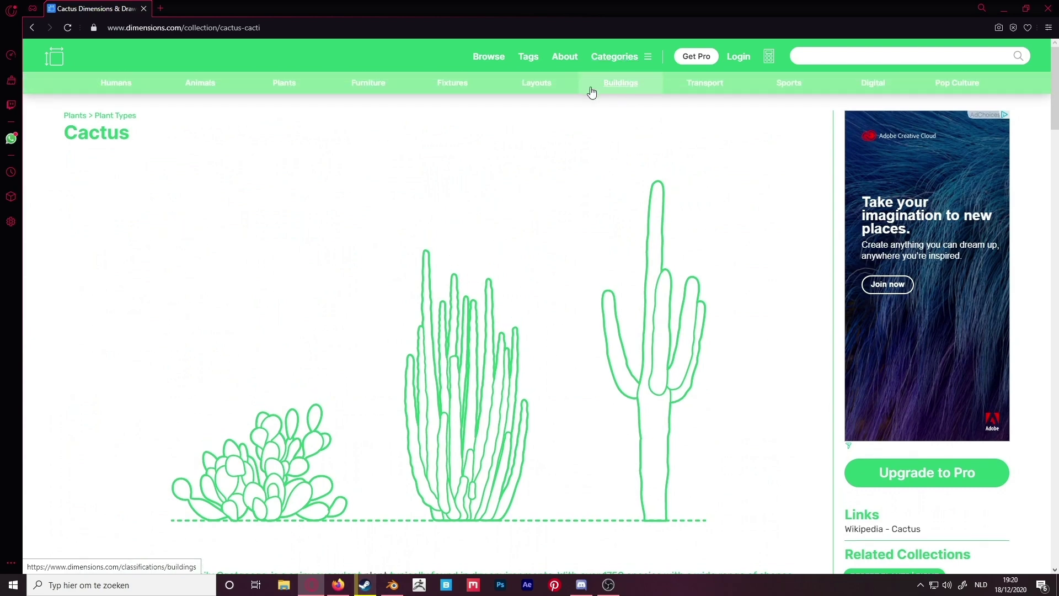
{"action": "left_click", "coordinate": [359, 85]}
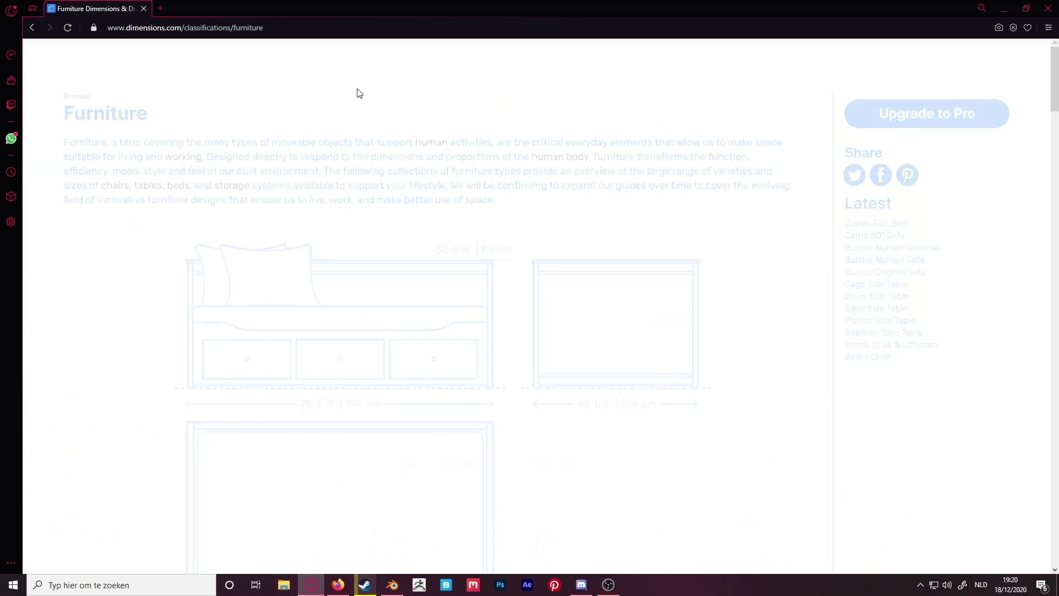
{"action": "scroll", "coordinate": [352, 199], "scroll_direction": "down", "scroll_amount": 20}
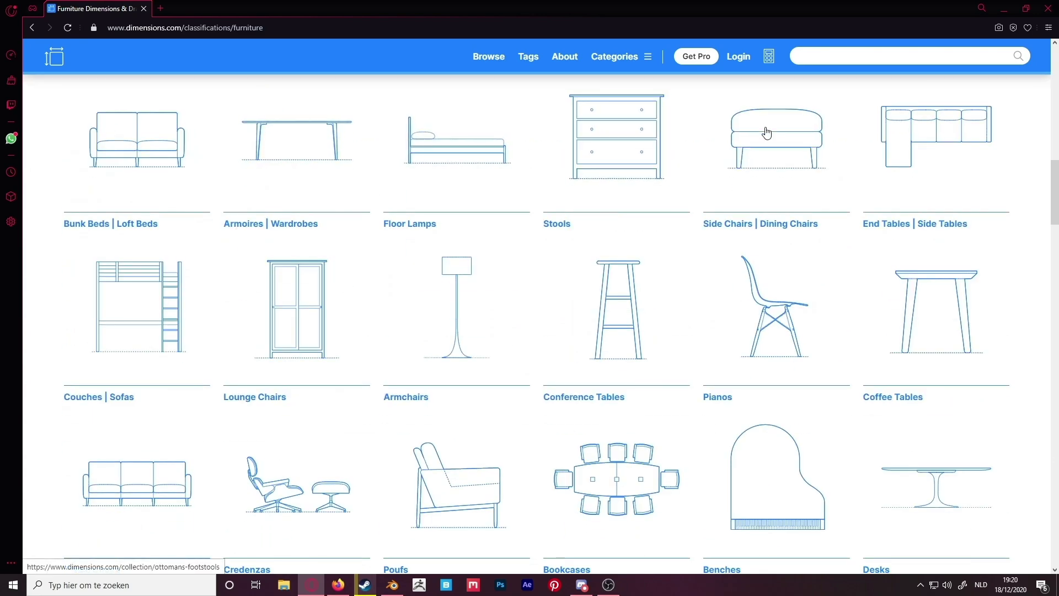
{"action": "left_click", "coordinate": [769, 306]}
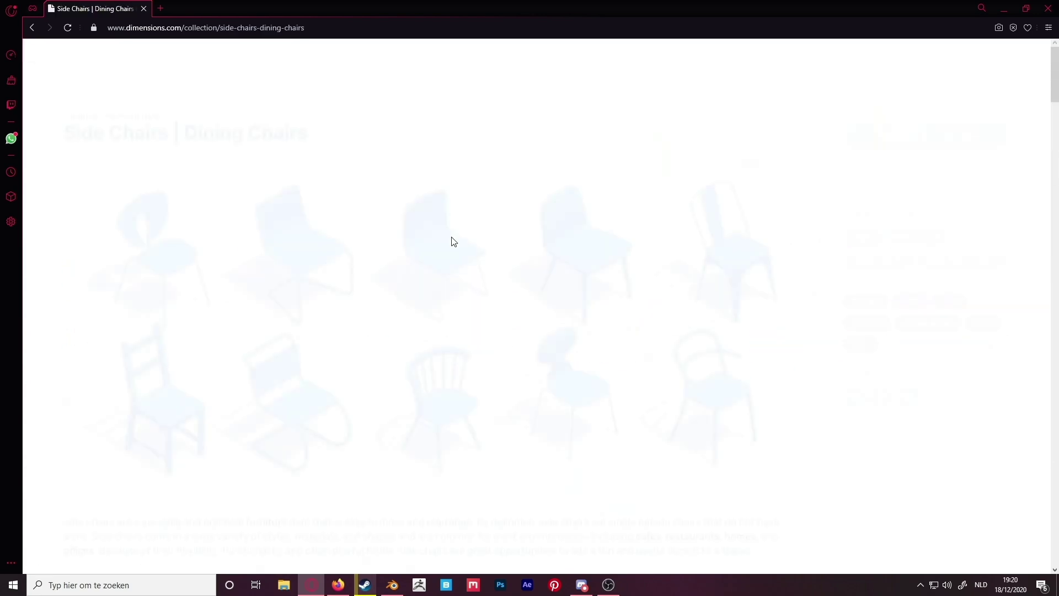
{"action": "scroll", "coordinate": [450, 237], "scroll_direction": "down", "scroll_amount": 1}
{"action": "scroll", "coordinate": [446, 242], "scroll_direction": "down", "scroll_amount": 7}
{"action": "scroll", "coordinate": [514, 191], "scroll_direction": "up", "scroll_amount": 6}
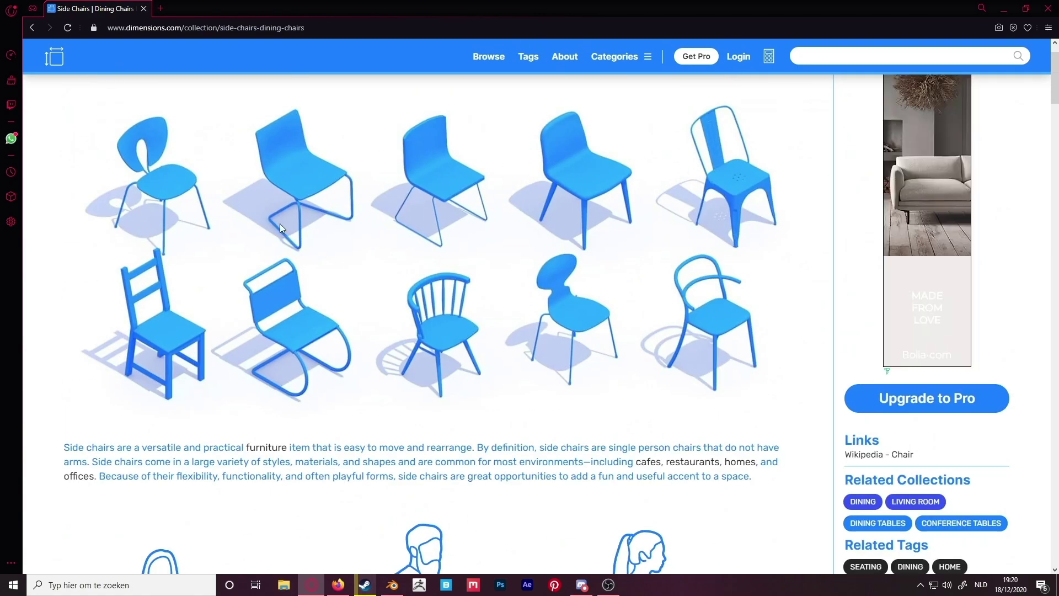
{"action": "scroll", "coordinate": [384, 241], "scroll_direction": "down", "scroll_amount": 10}
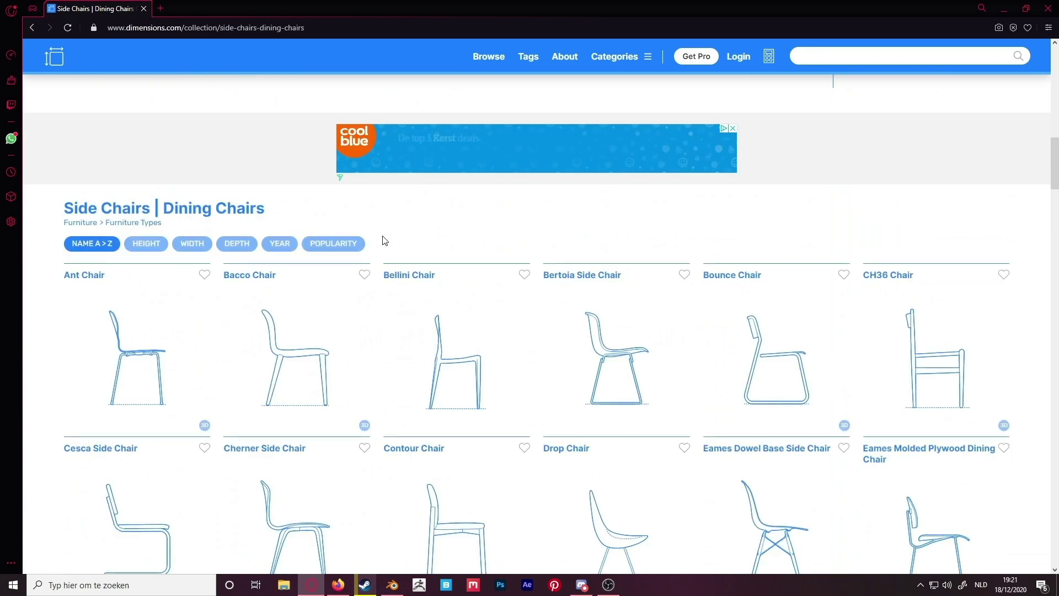
Examine the Panton Chair's dimensioned drawings and description in the Side Chairs | Dining Chairs collection
{"action": "scroll", "coordinate": [384, 241], "scroll_direction": "down", "scroll_amount": 10}
{"action": "left_click", "coordinate": [374, 243]}
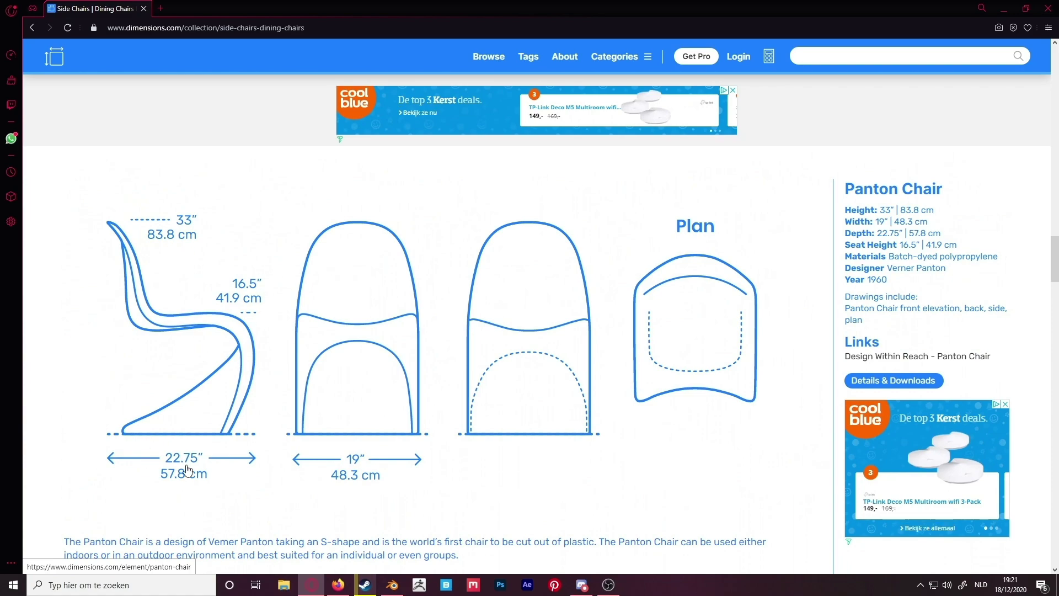
{"action": "scroll", "coordinate": [212, 313], "scroll_direction": "down", "scroll_amount": 10}
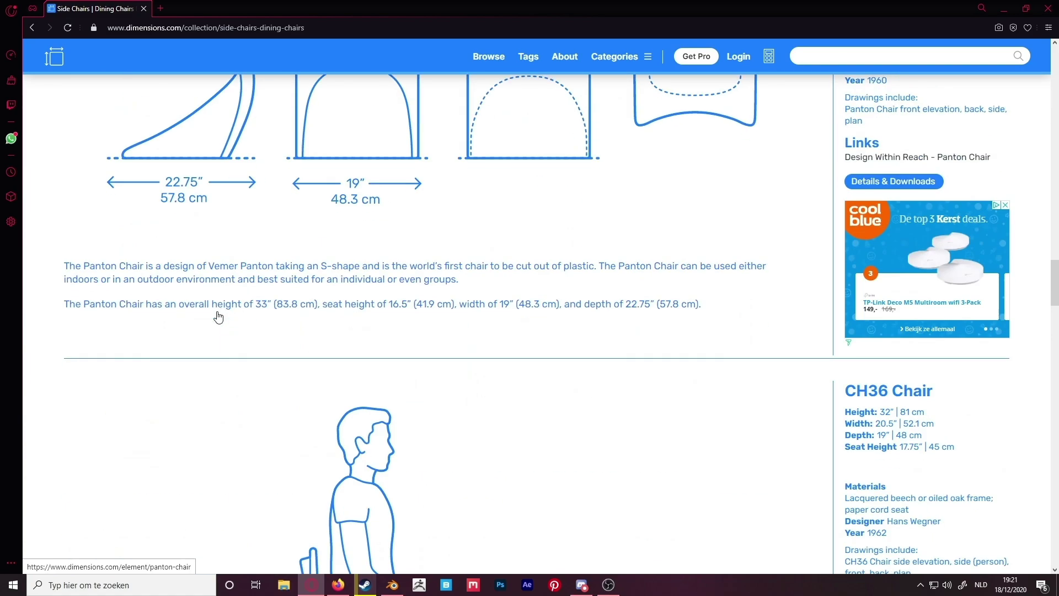
{"action": "scroll", "coordinate": [224, 307], "scroll_direction": "up", "scroll_amount": 8}
{"action": "scroll", "coordinate": [225, 308], "scroll_direction": "up", "scroll_amount": 15}
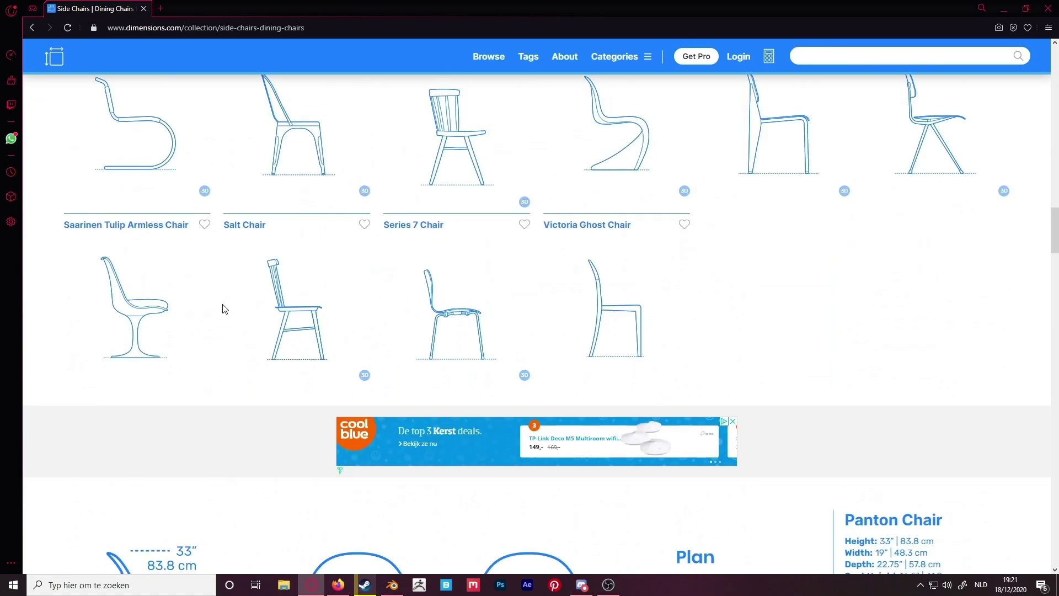
Return to the Dimensions.com homepage and look through the featured object cards, from Tennis Court to Black Panther
{"action": "left_click", "coordinate": [61, 53]}
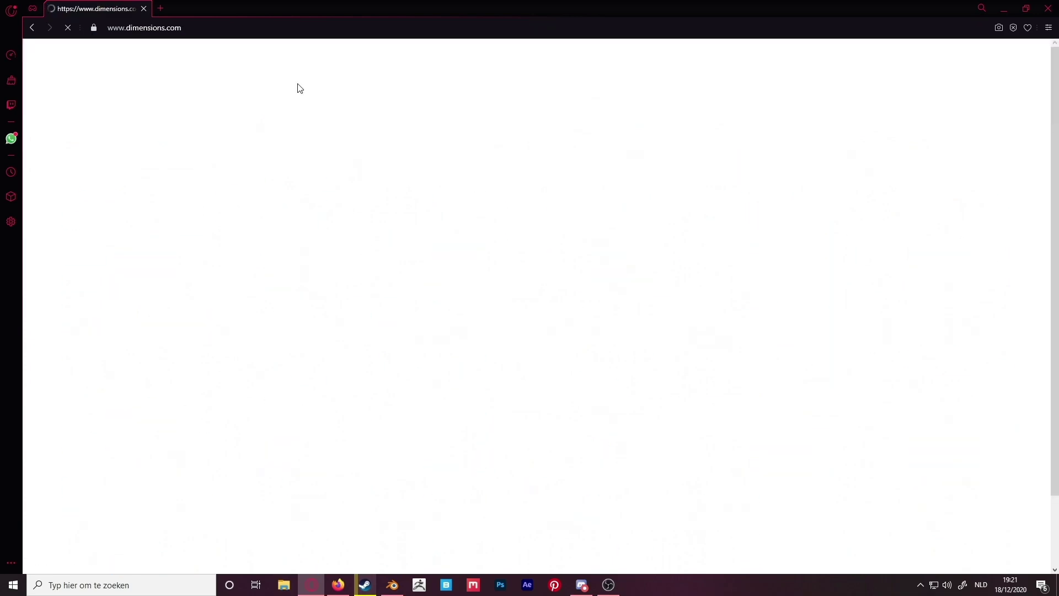
{"action": "scroll", "coordinate": [525, 167], "scroll_direction": "down", "scroll_amount": 1}
{"action": "scroll", "coordinate": [532, 254], "scroll_direction": "down", "scroll_amount": 2}
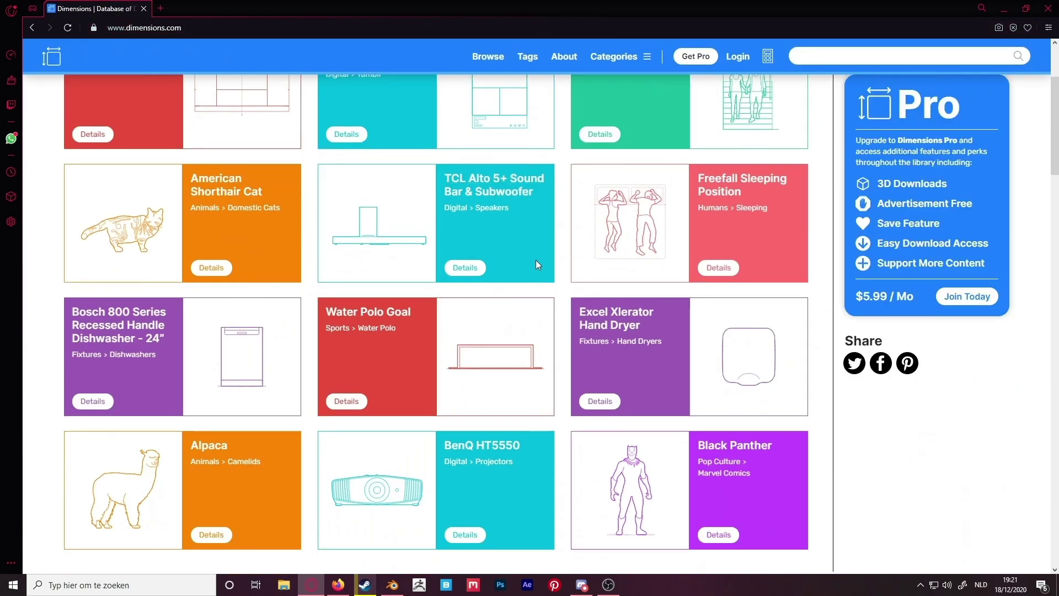
{"action": "scroll", "coordinate": [524, 251], "scroll_direction": "down", "scroll_amount": 3}
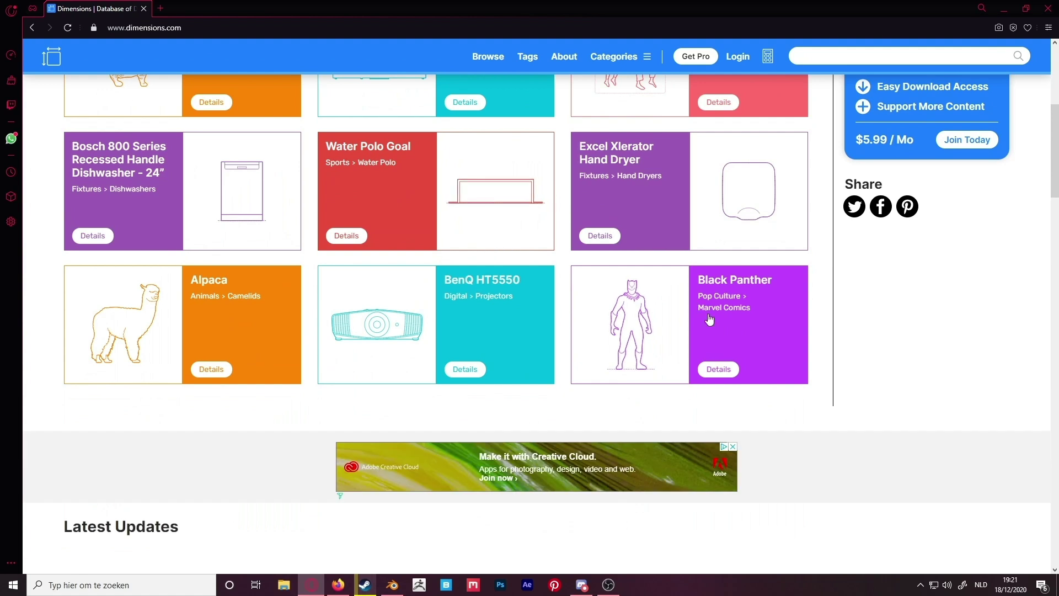
{"action": "scroll", "coordinate": [440, 349], "scroll_direction": "up", "scroll_amount": 1}
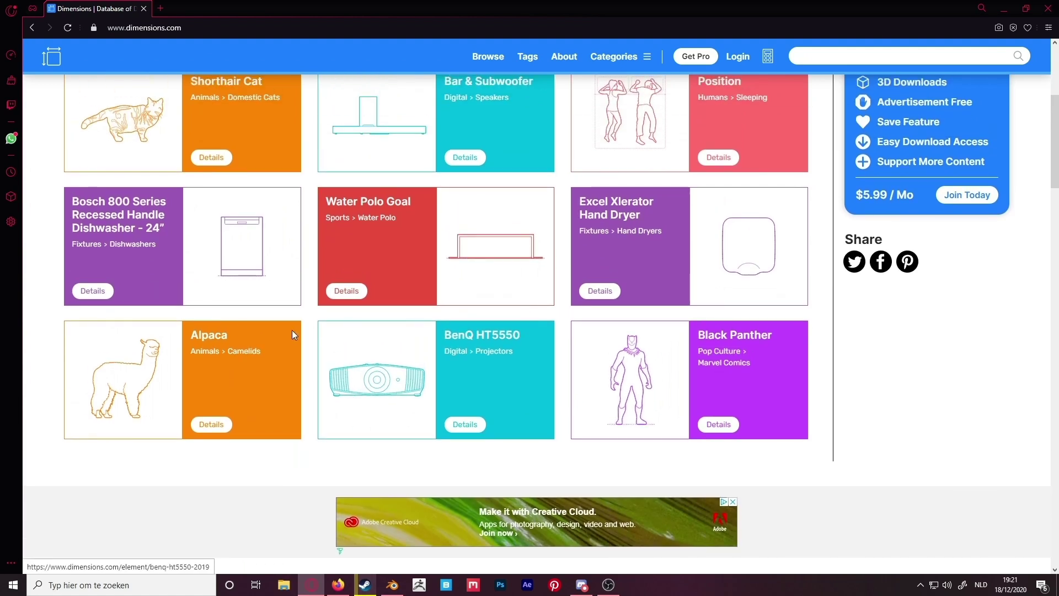
{"action": "scroll", "coordinate": [156, 213], "scroll_direction": "up", "scroll_amount": 1}
{"action": "scroll", "coordinate": [156, 213], "scroll_direction": "up", "scroll_amount": 2}
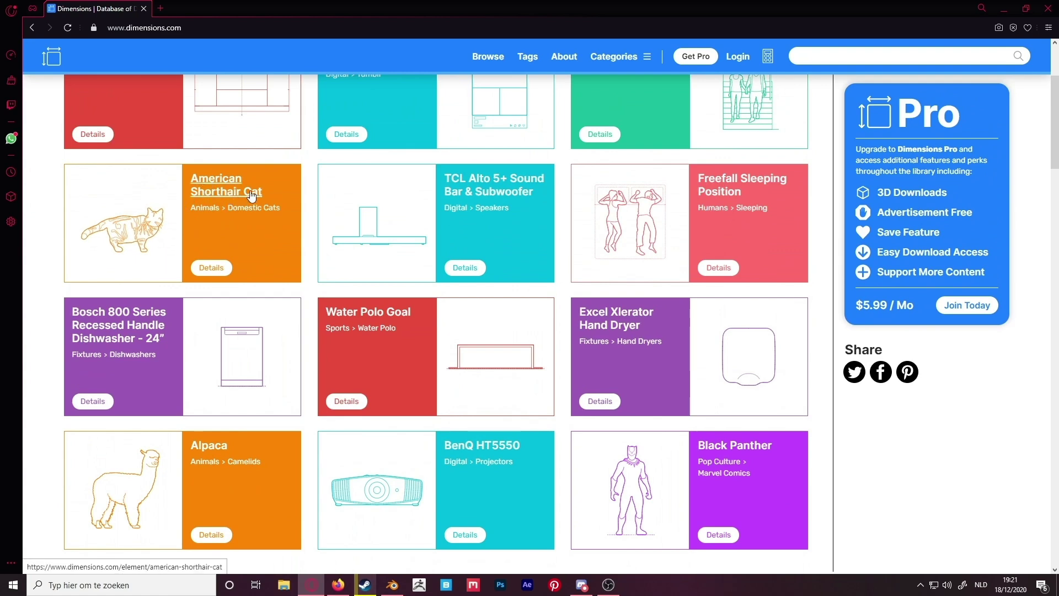
{"action": "scroll", "coordinate": [331, 220], "scroll_direction": "up", "scroll_amount": 2}
{"action": "scroll", "coordinate": [304, 219], "scroll_direction": "up", "scroll_amount": 1}
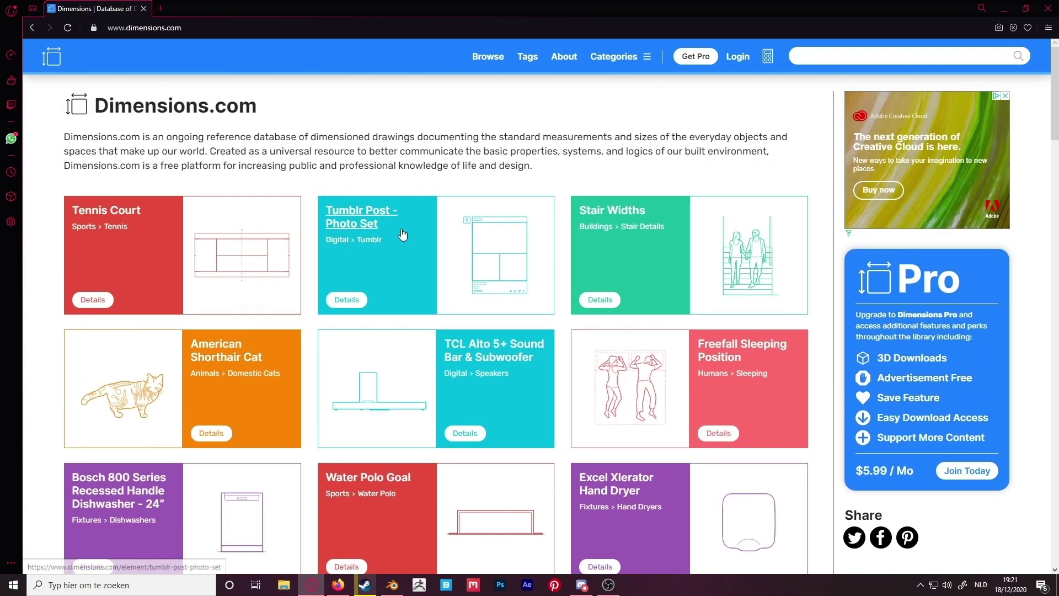